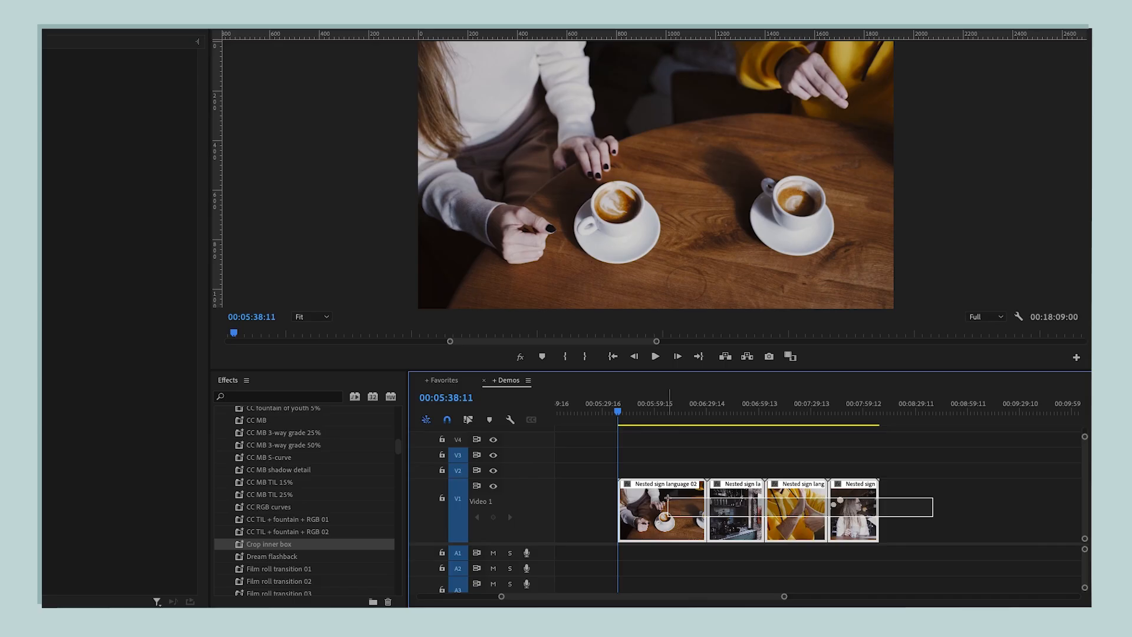
Step: Apply the Crop inner box preset, plus the CC MB S-curve, CC MB TIL 25% and Dream flashback presets, to the four selected clips
drag(377, 543, 649, 523)
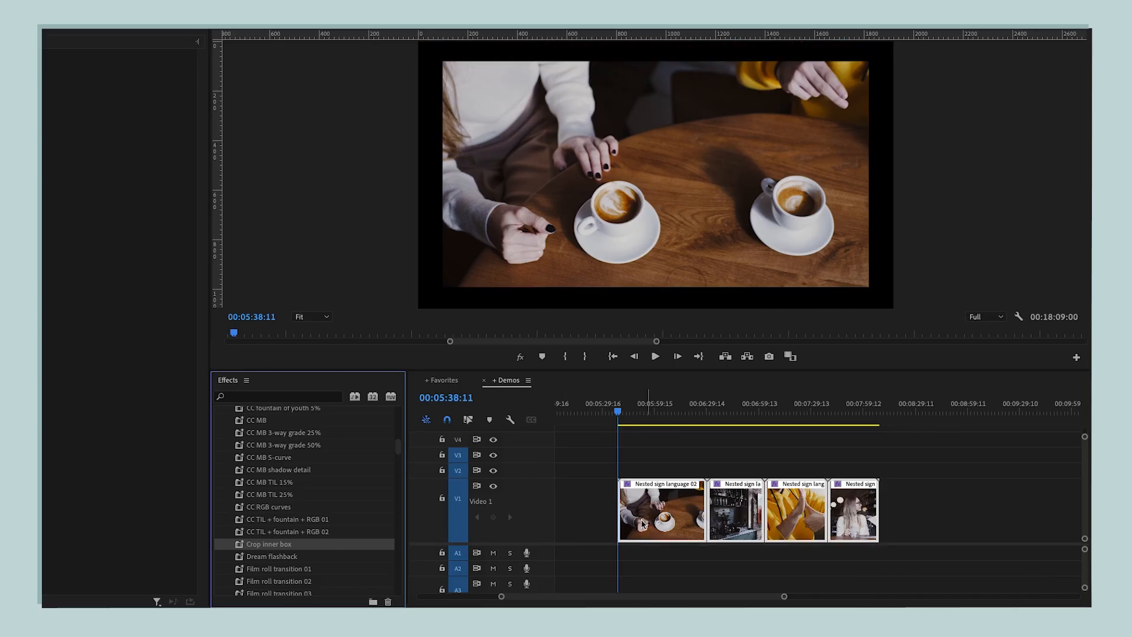
click(351, 457)
ctrl+click(327, 495)
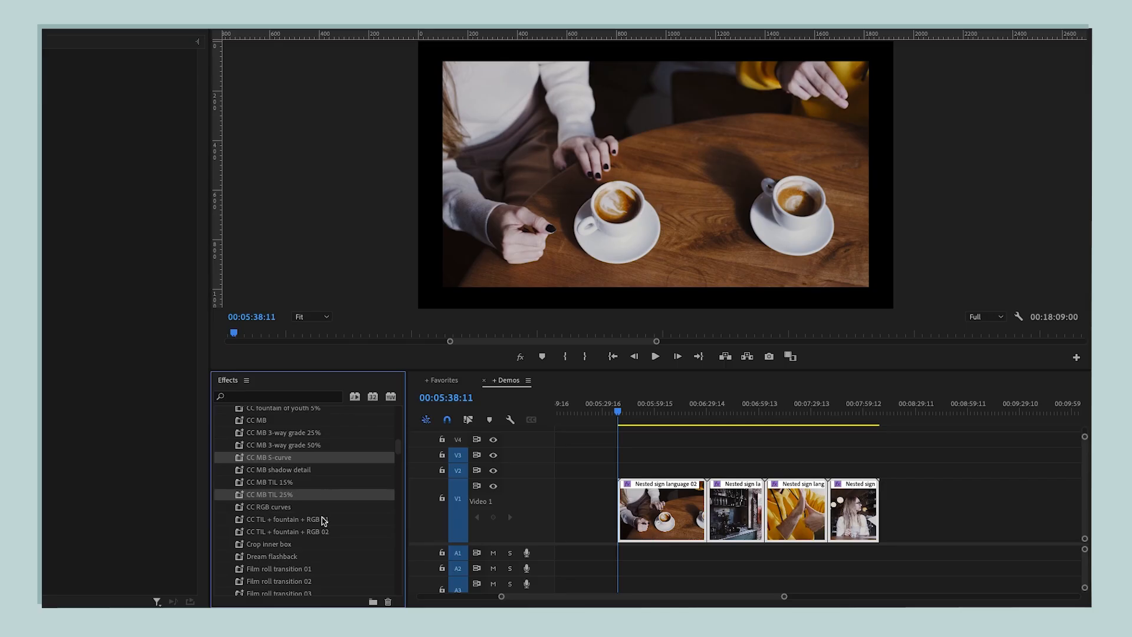
ctrl+click(321, 558)
drag(320, 558, 637, 534)
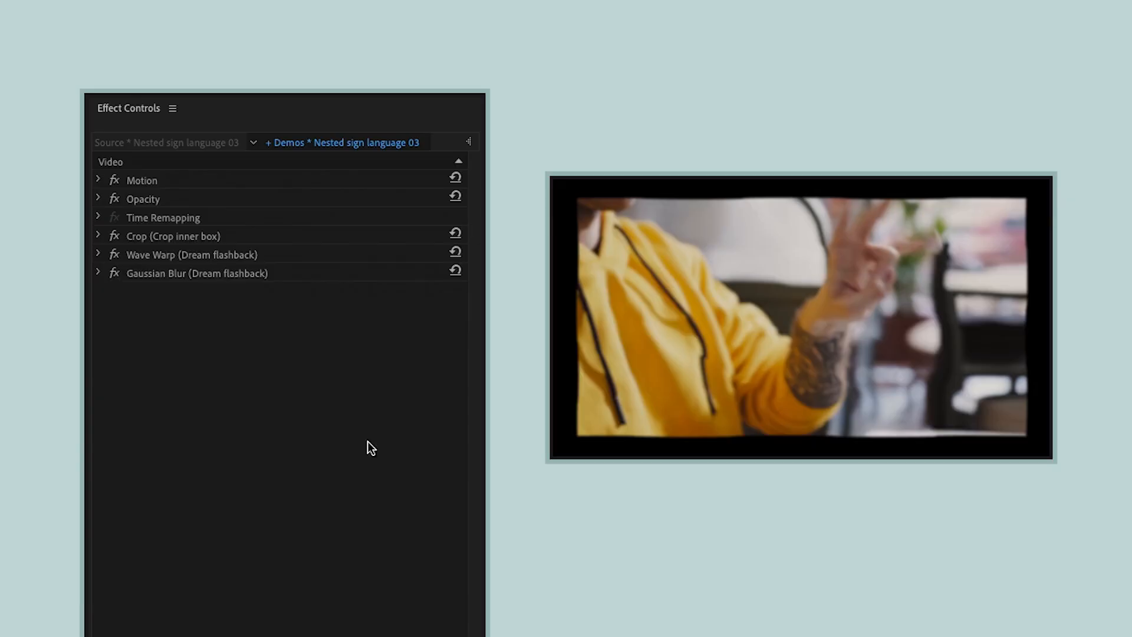
Step: Copy the Crop, Wave Warp and Gaussian Blur effects from Nested sign language 03 and paste them onto Nested sign language 04
click(252, 236)
ctrl+click(255, 254)
ctrl+click(279, 274)
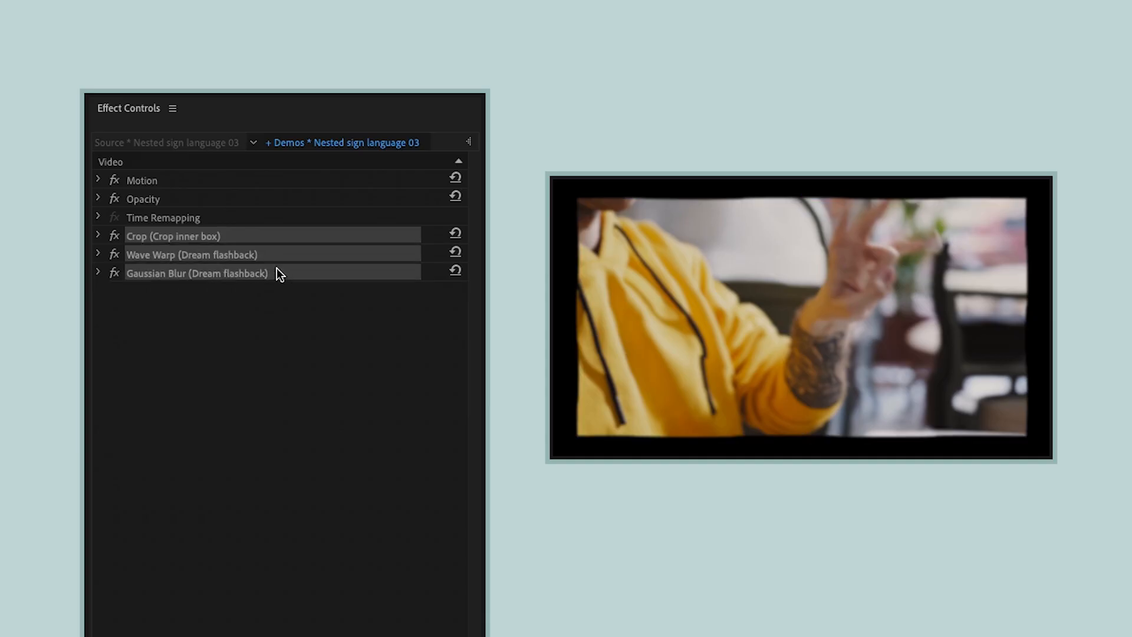
right_click(279, 274)
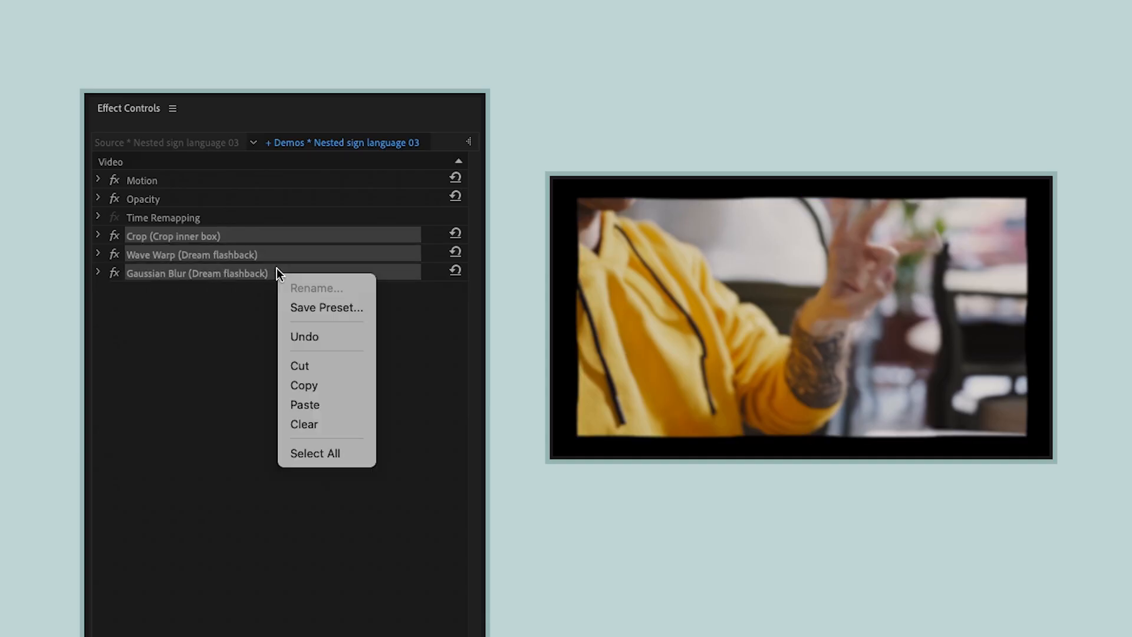
click(323, 387)
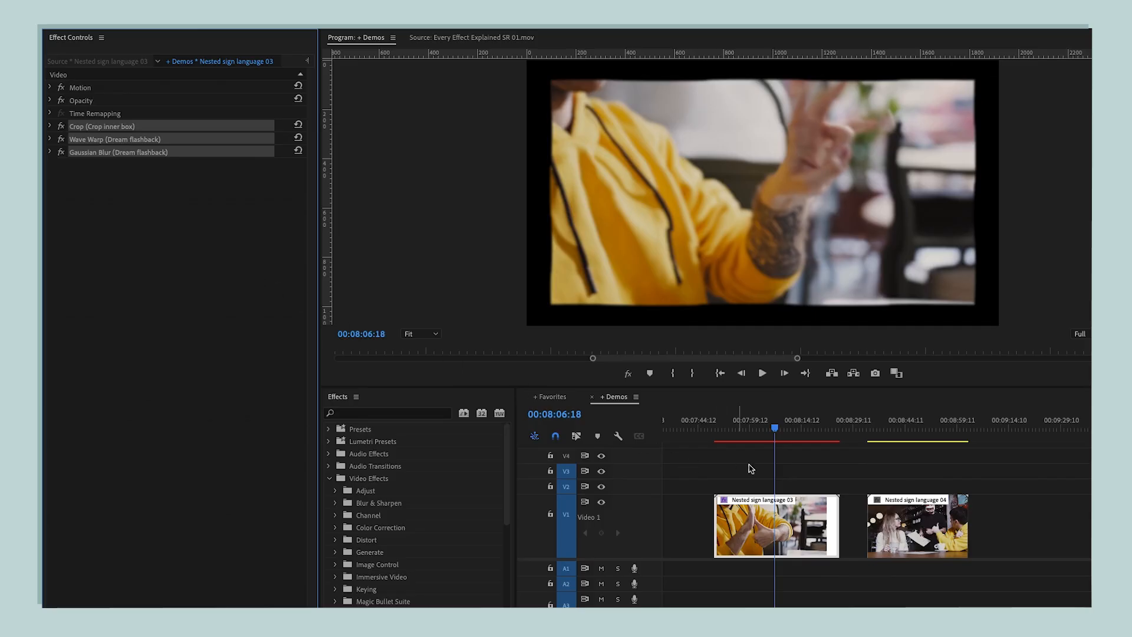
click(908, 426)
click(933, 517)
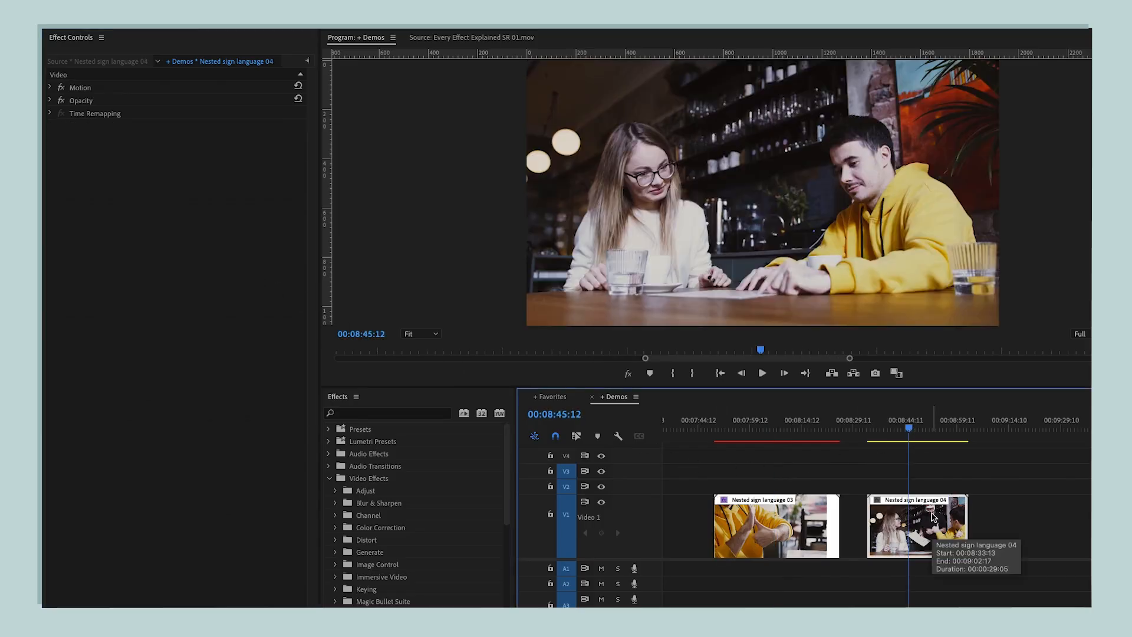
key(super+v)
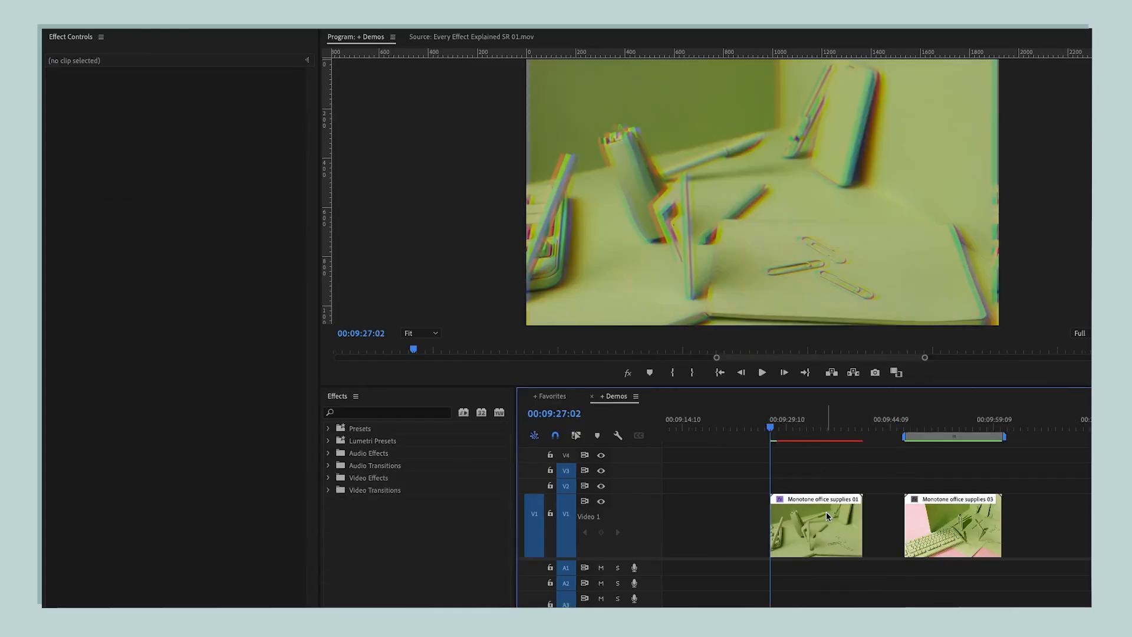
Step: Copy Monotone office supplies 01 and paste its attributes onto Monotone office supplies 03, leaving out Lens Distortion and Magic Bullet Looks
click(827, 516)
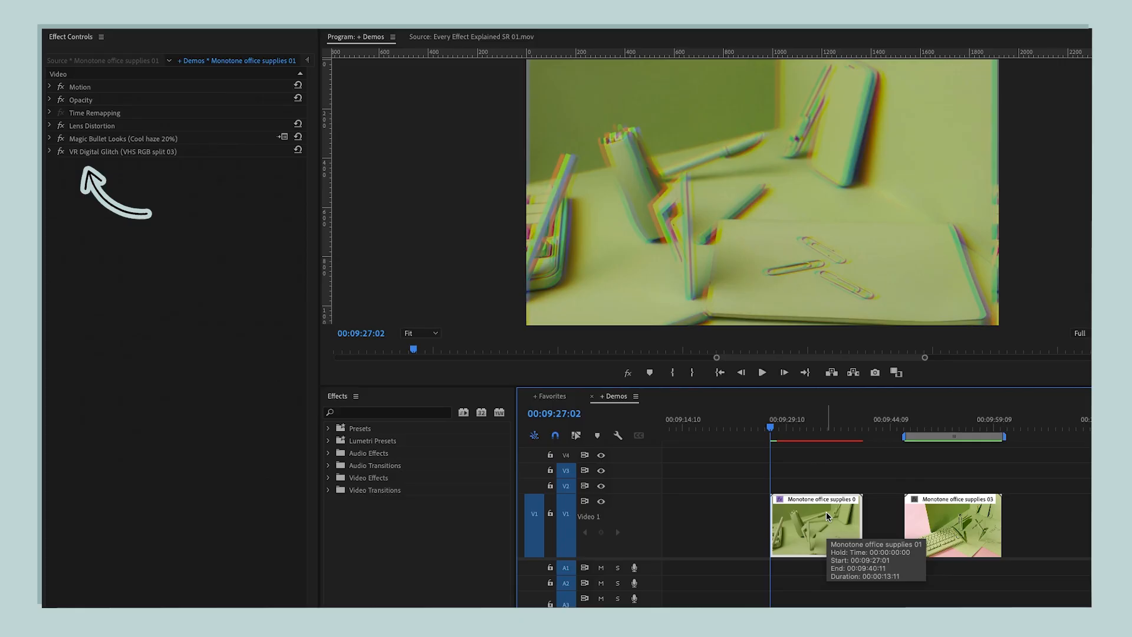
key(super+c)
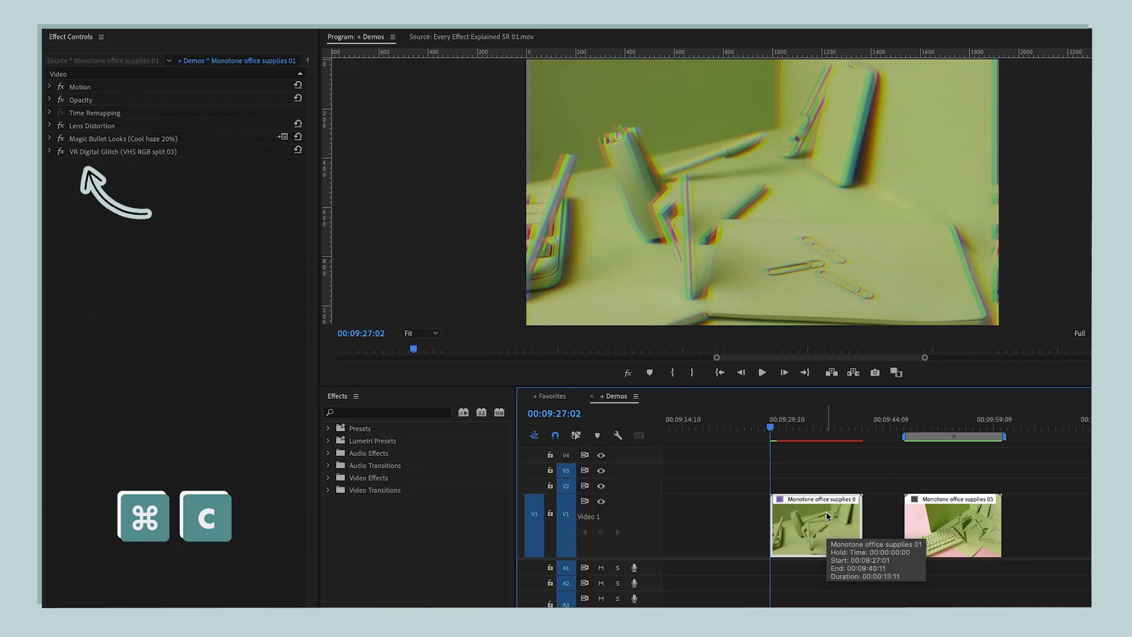
right_click(969, 519)
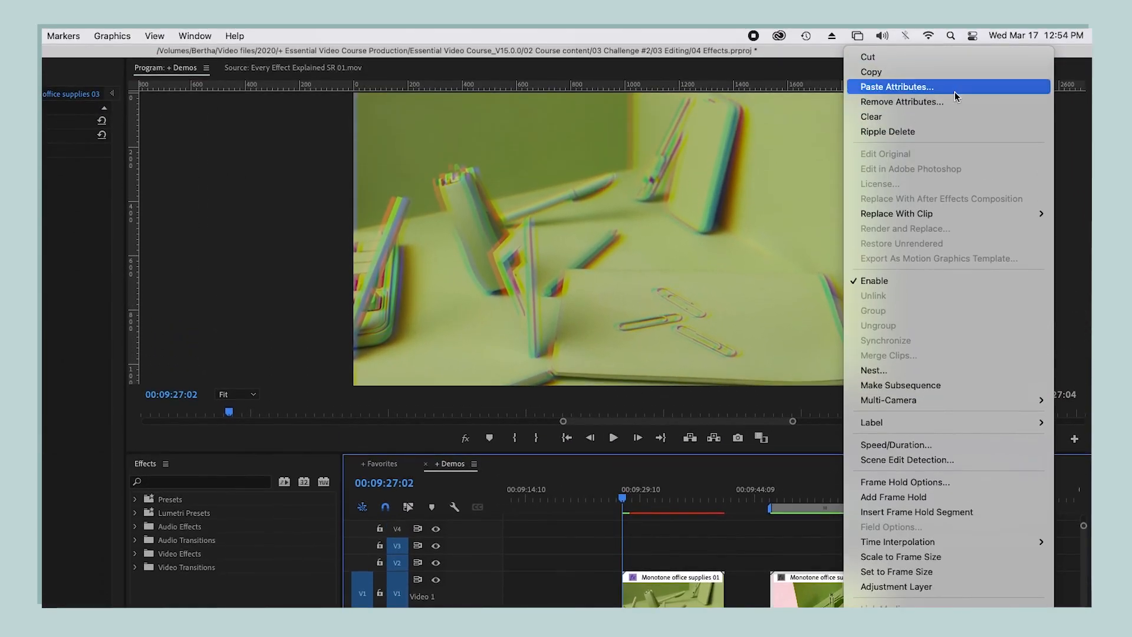
click(954, 89)
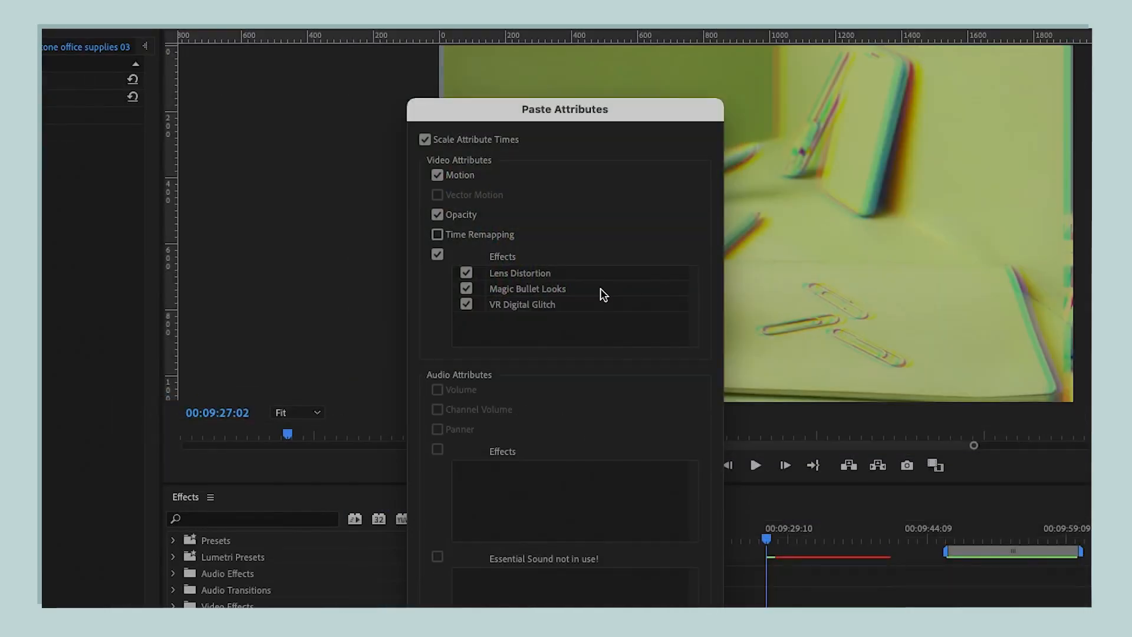
click(467, 288)
click(465, 274)
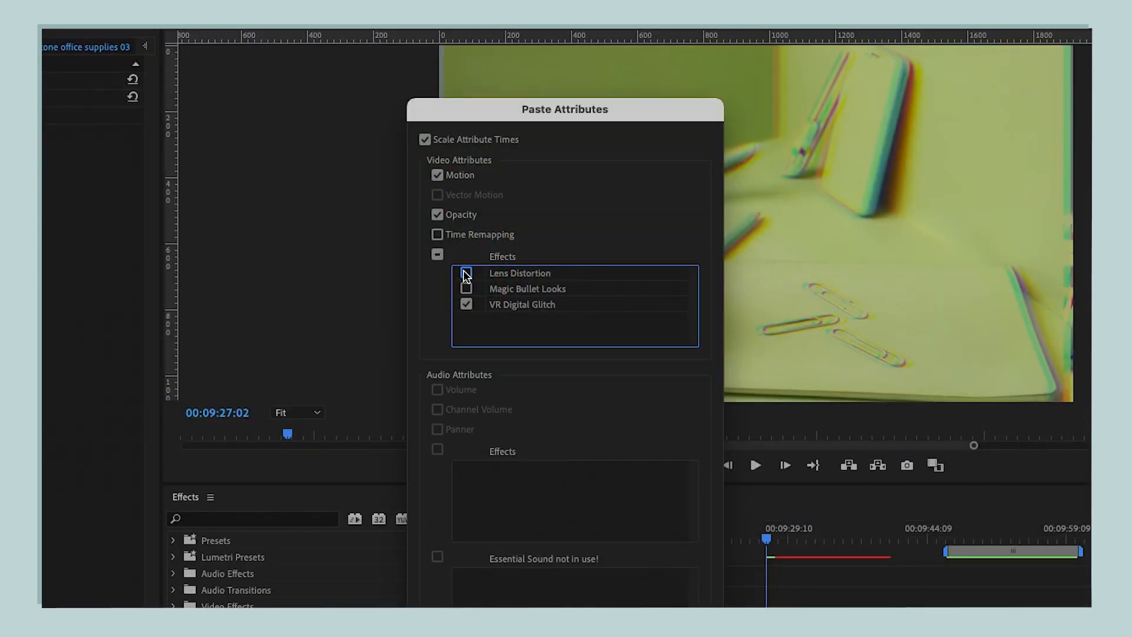
click(710, 539)
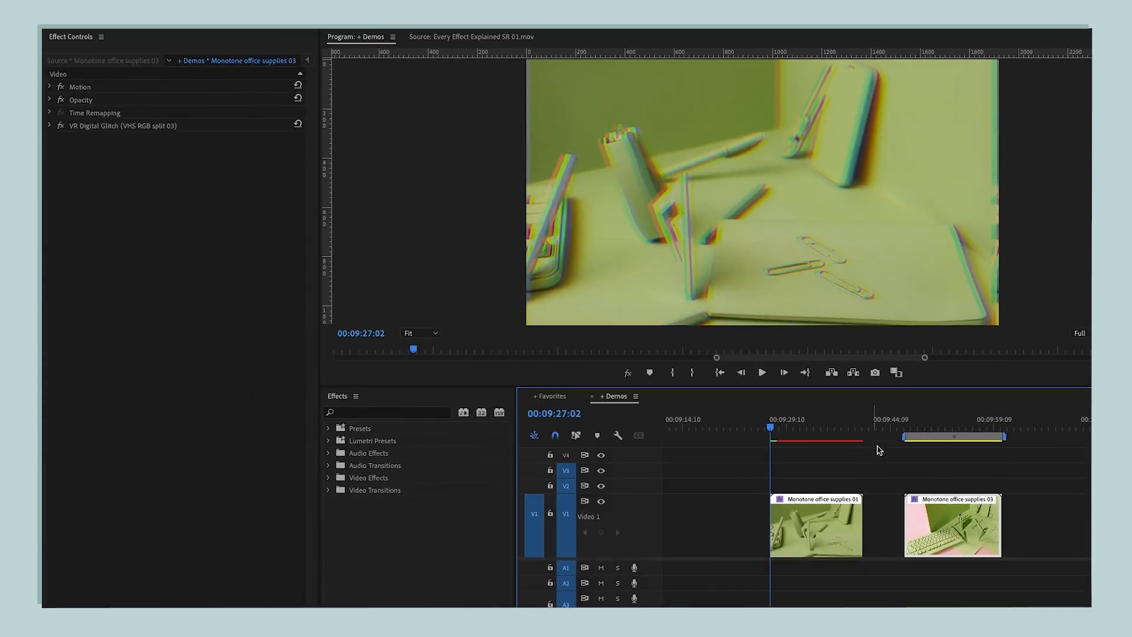
click(909, 426)
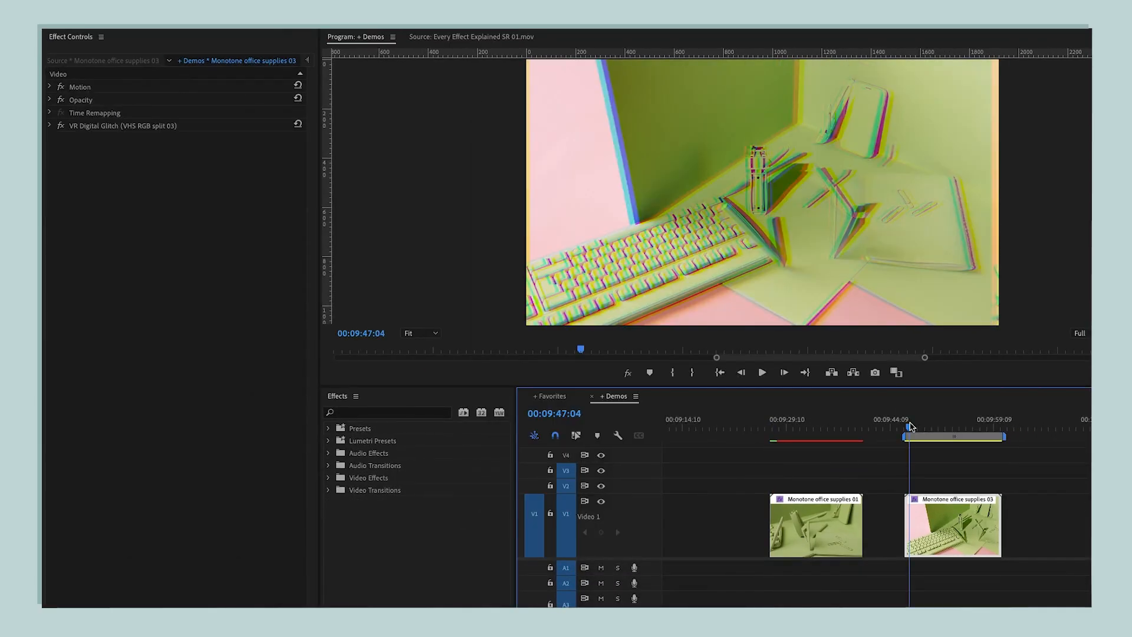
Step: Select all the clips on video track V1 and open Remove Attributes for them
right_click(965, 509)
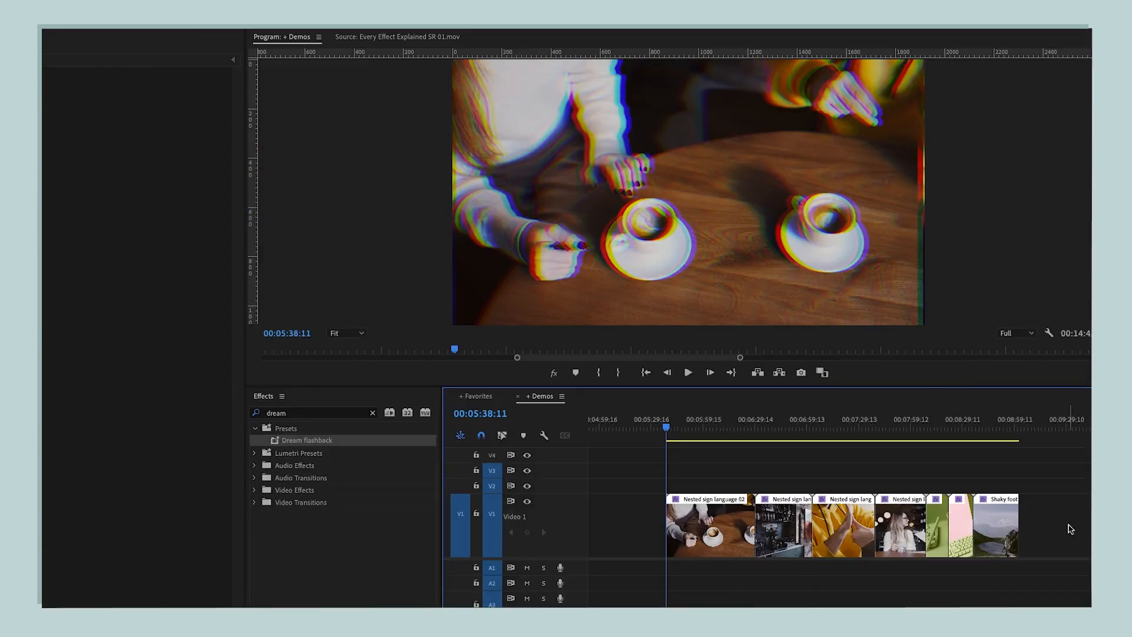
drag(1070, 529, 713, 519)
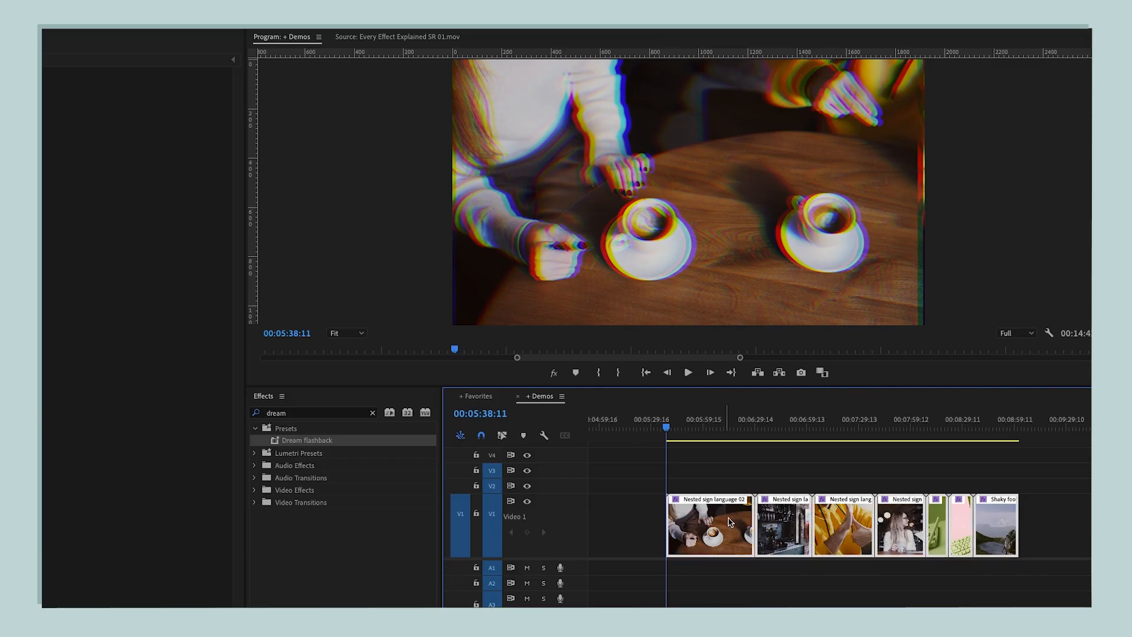
right_click(730, 521)
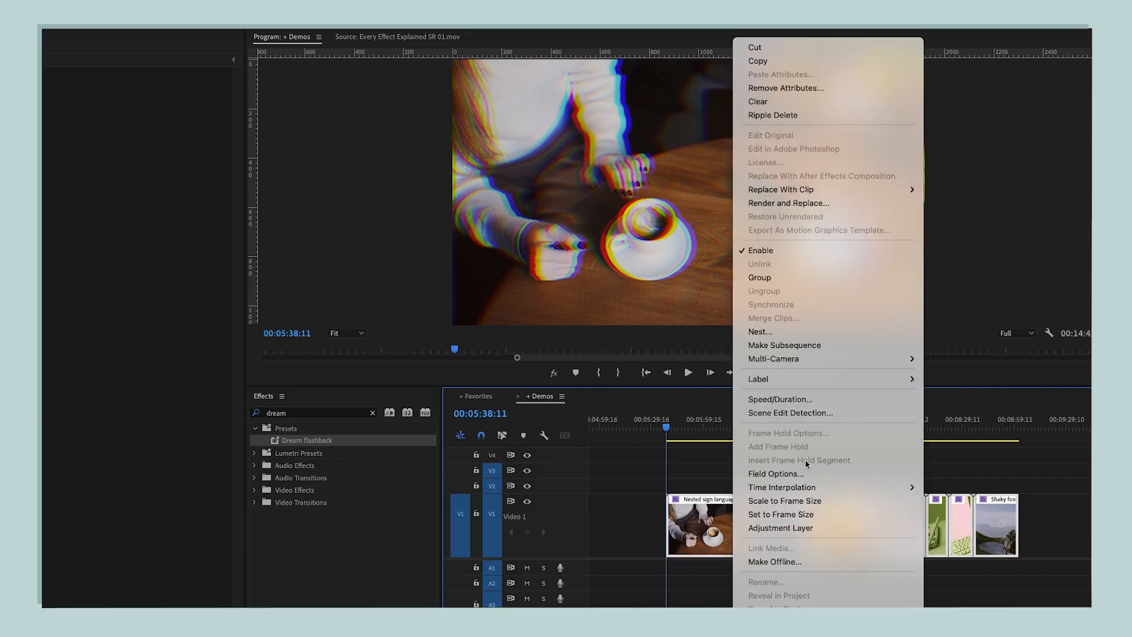
click(851, 92)
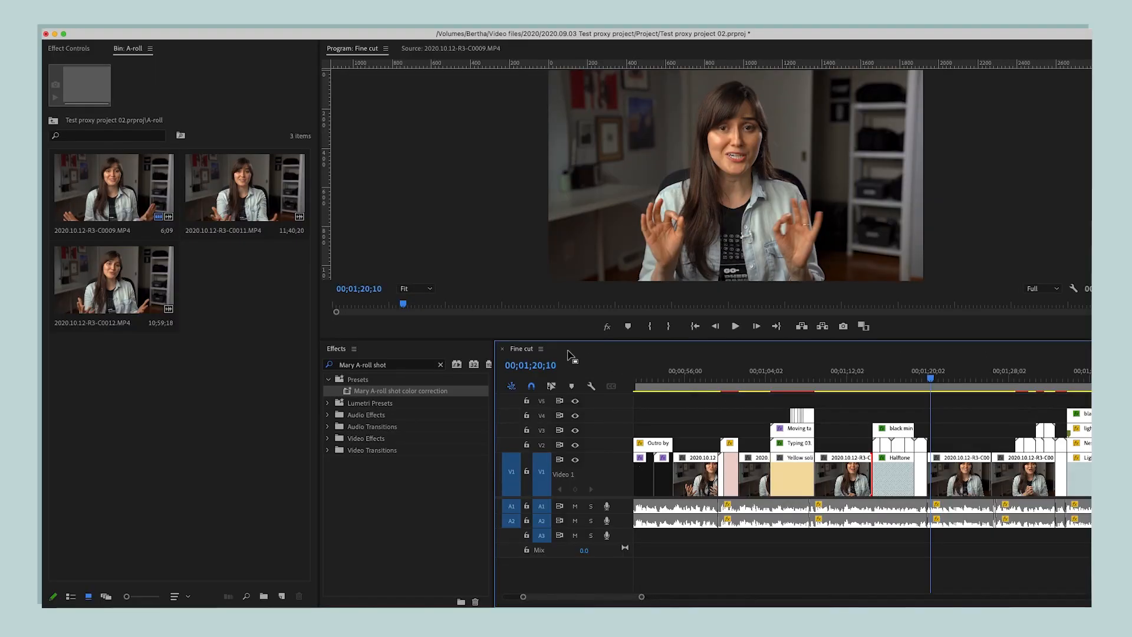
drag(258, 280, 153, 210)
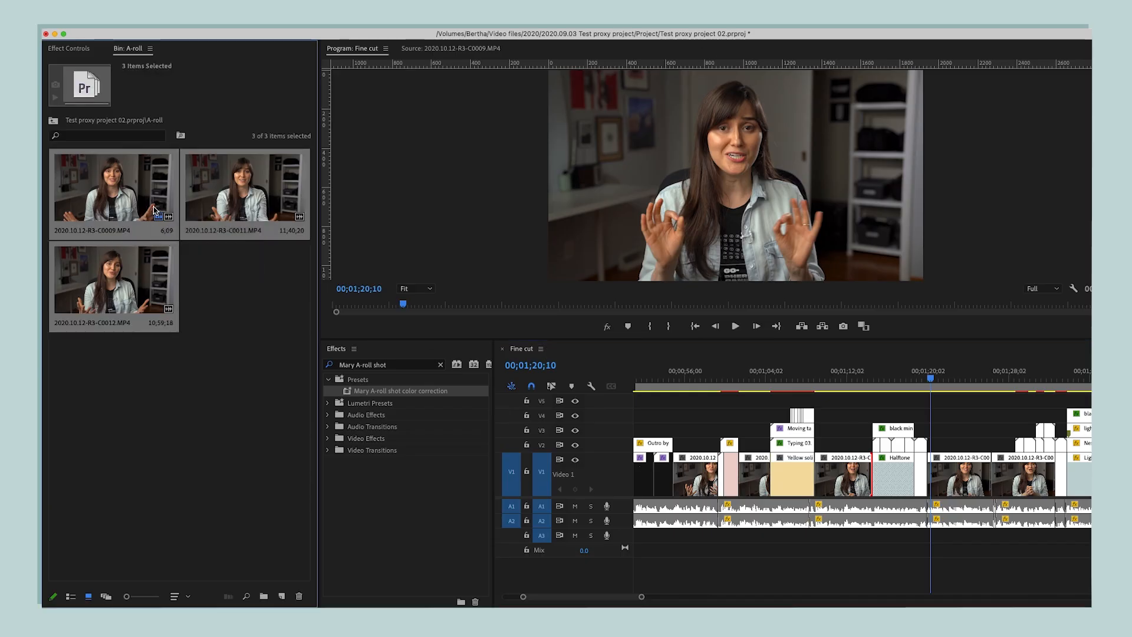
click(213, 277)
click(684, 474)
click(752, 478)
click(845, 481)
click(956, 482)
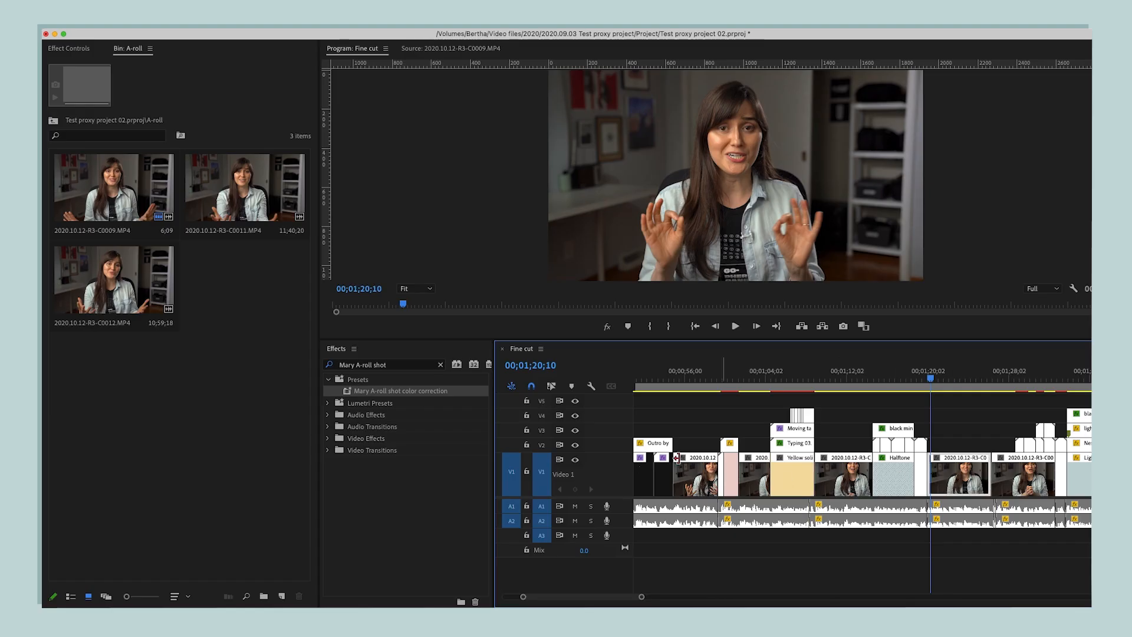
click(689, 473)
click(748, 478)
click(837, 481)
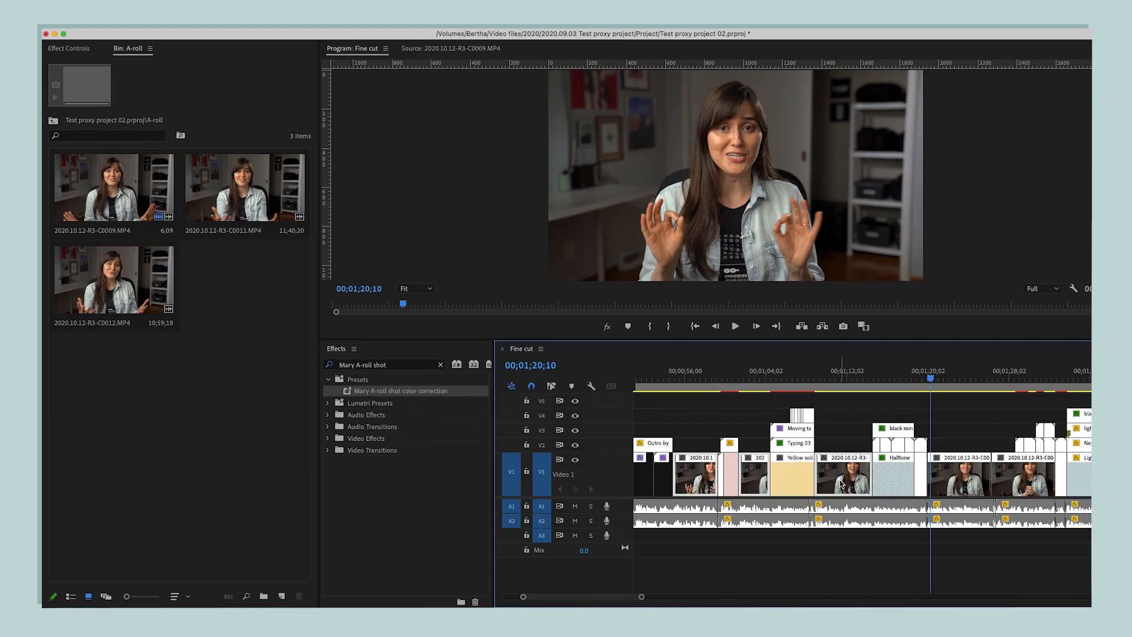
click(958, 480)
shift+click(1027, 484)
key(super+shift+a)
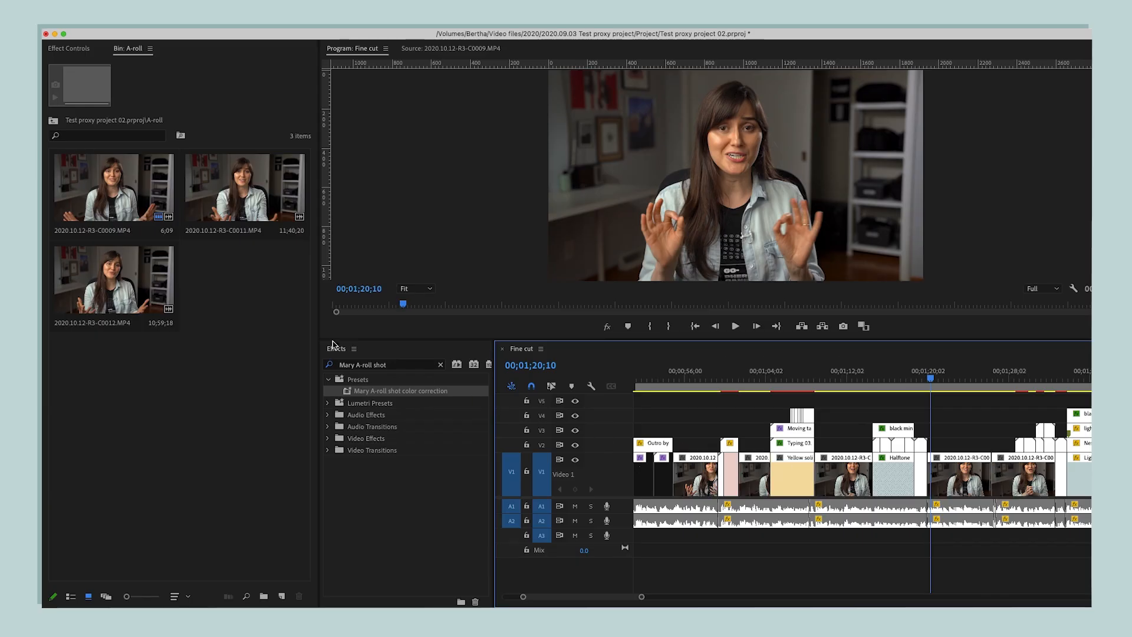
Step: Apply the A-roll shot color correction preset to all three source clips in the A-roll bin
drag(280, 300, 135, 203)
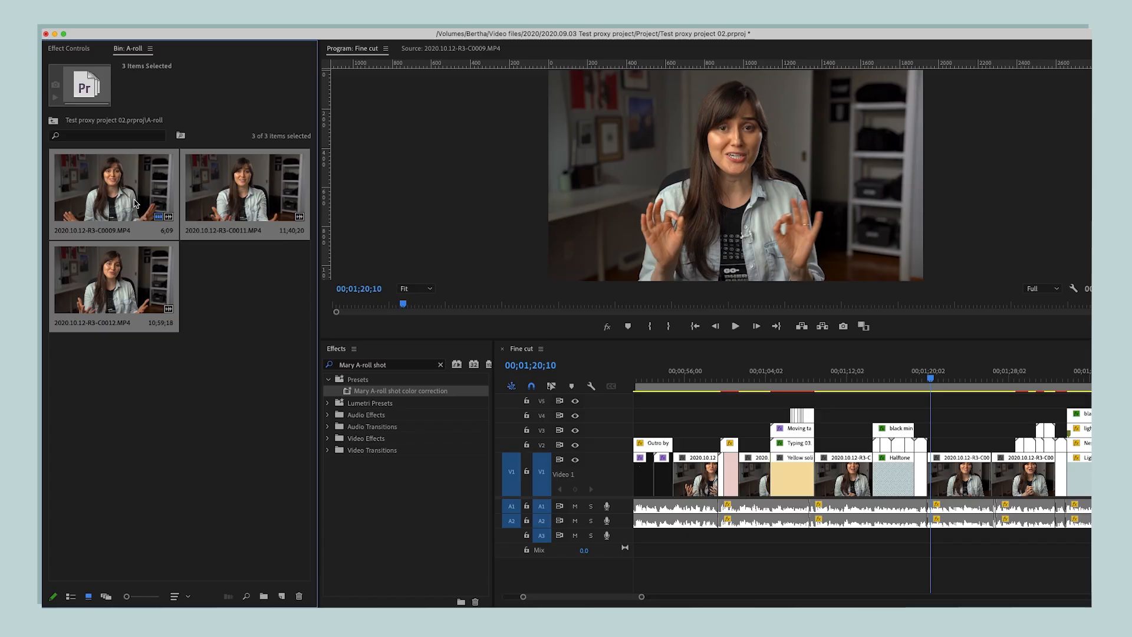
drag(418, 393, 158, 276)
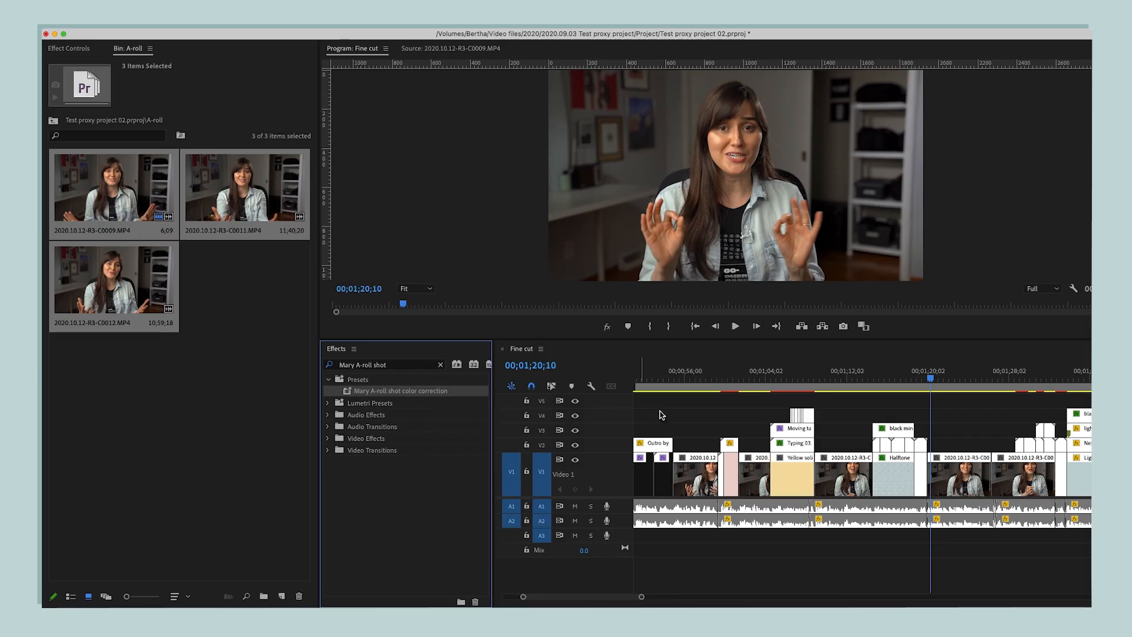
Step: Show the source effects of the 2020.10.12-R3-C0009.MP4 timeline clip and add the A-roll shot color correction preset to them
click(966, 468)
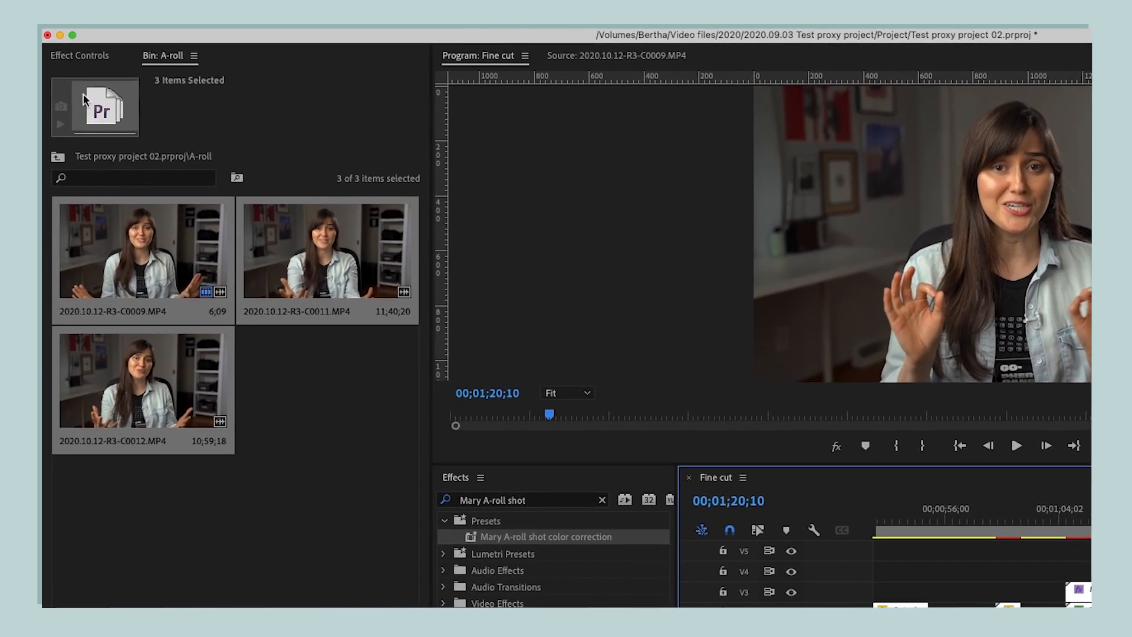
click(85, 56)
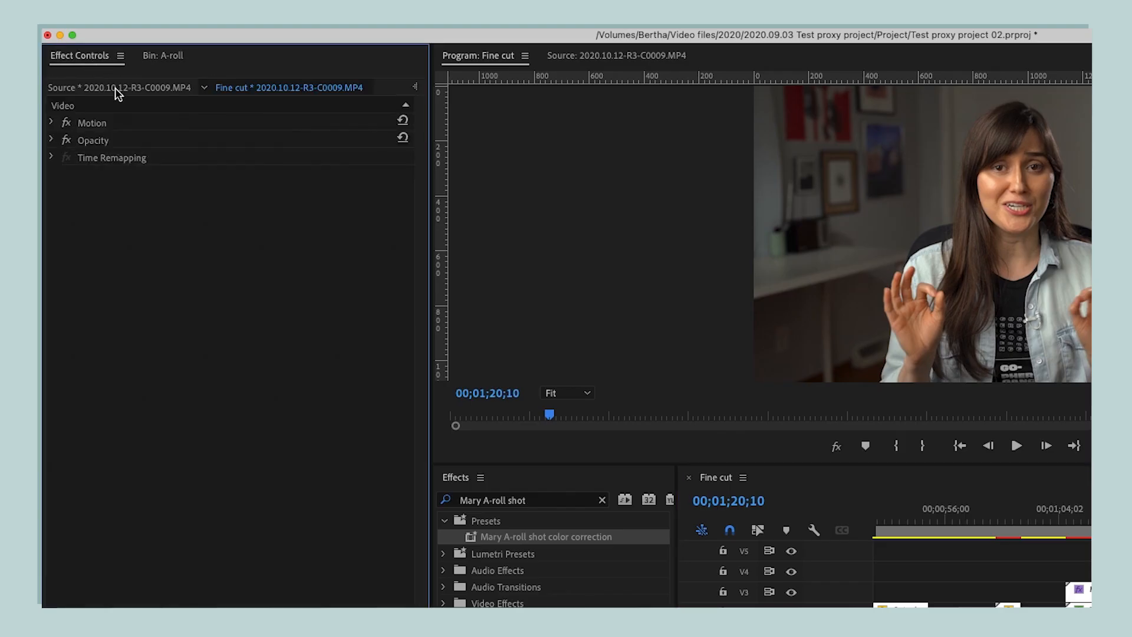
click(95, 89)
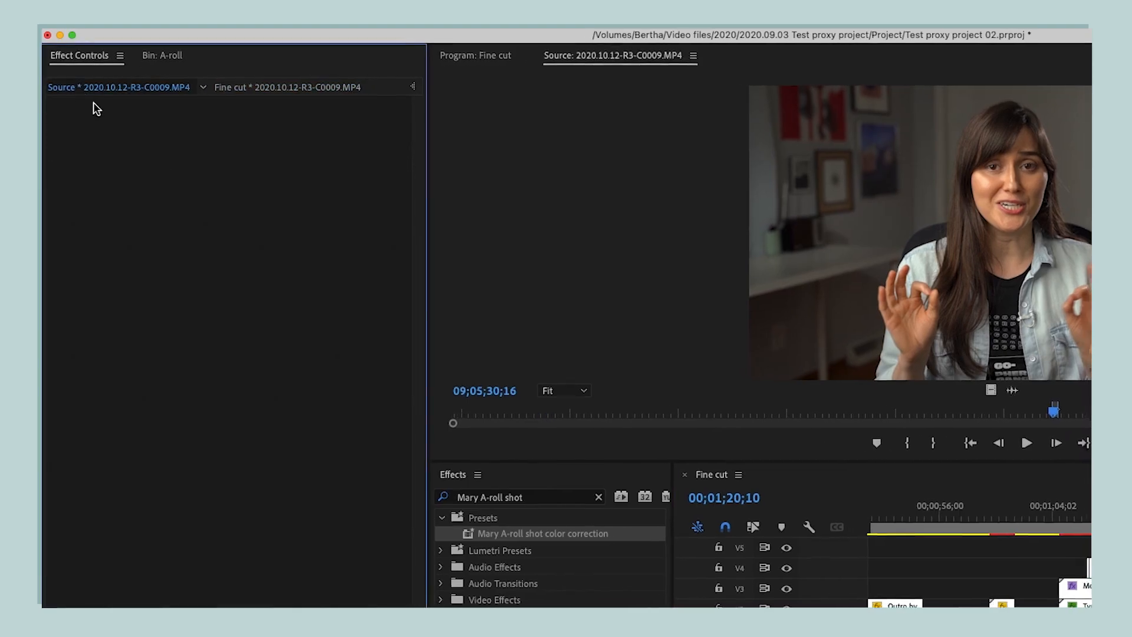
drag(444, 500, 269, 383)
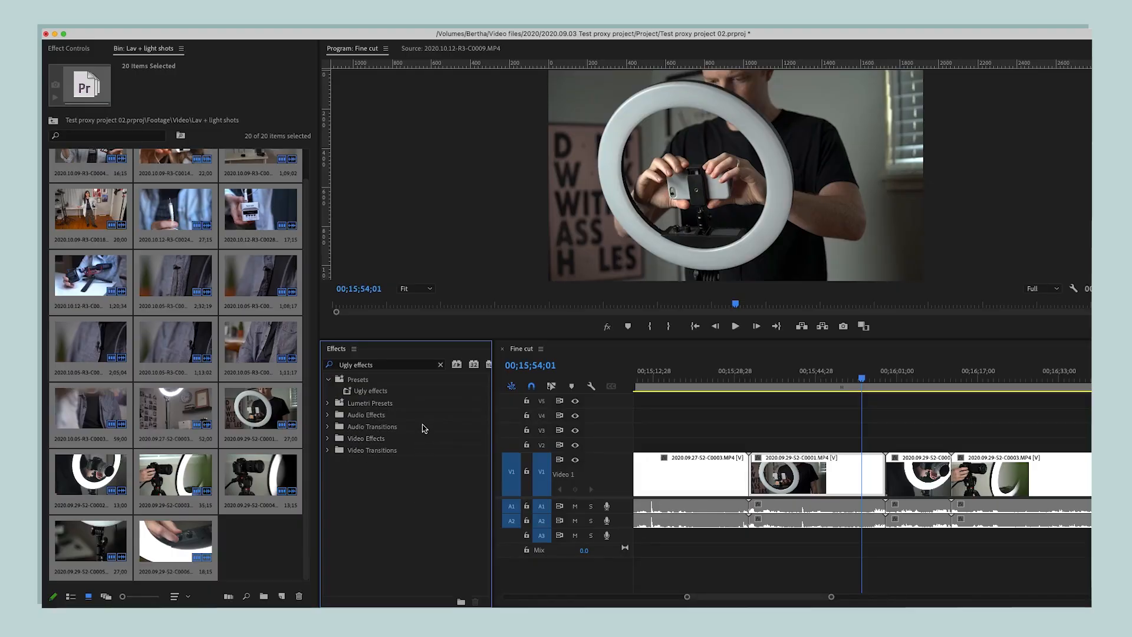
Step: Apply the Ugly effects preset to all selected clips in the Lav + light shots bin and disable their source clip effects
drag(395, 392, 244, 414)
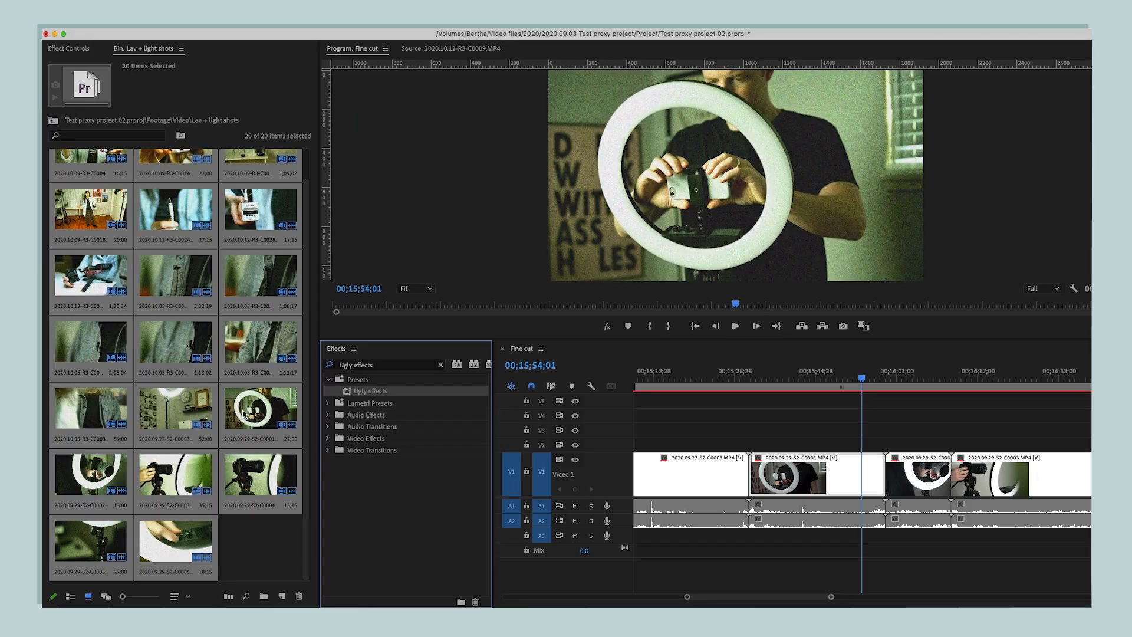
right_click(243, 414)
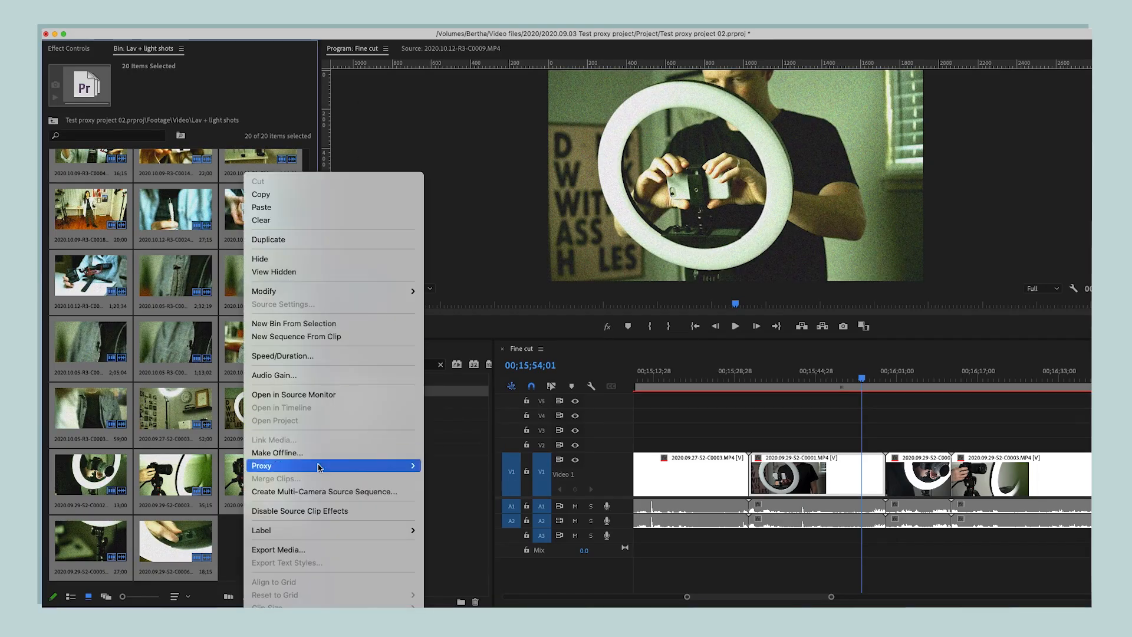
click(356, 512)
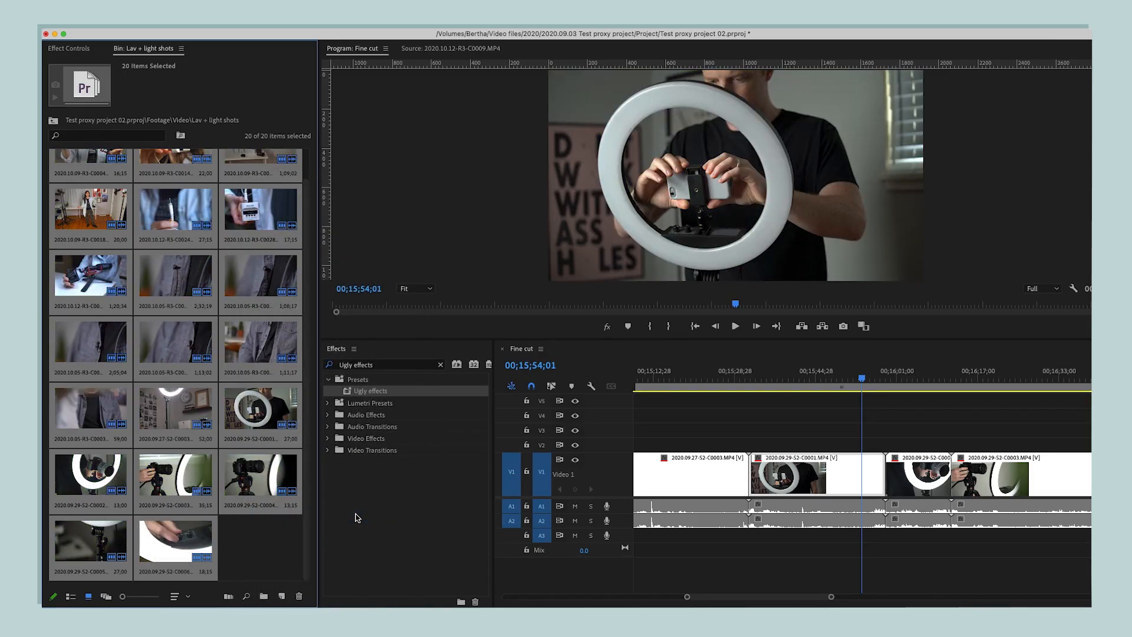
key(super+z)
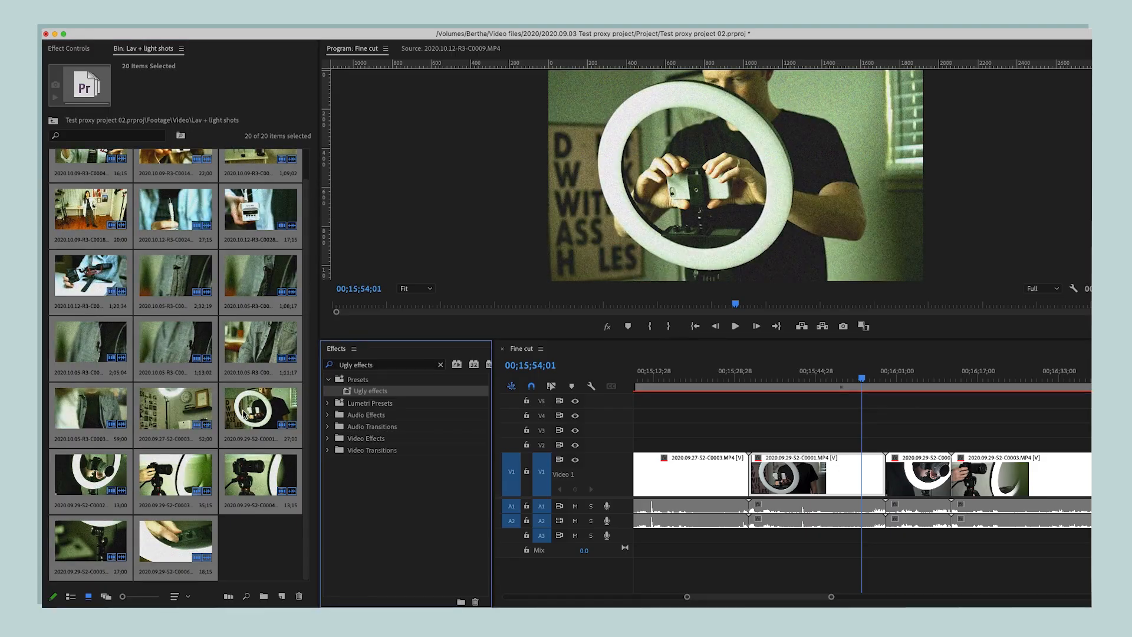
Step: Open the source clip 2020.09.29-S2-C0004.MP4 and inspect the effects applied to it
double_click(260, 474)
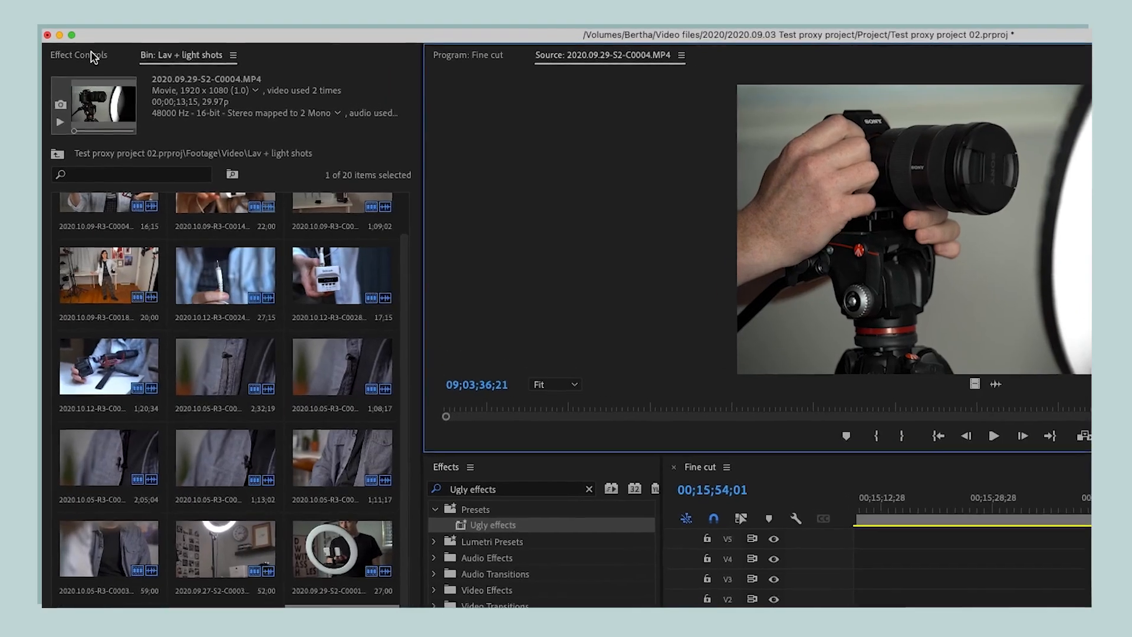
click(77, 47)
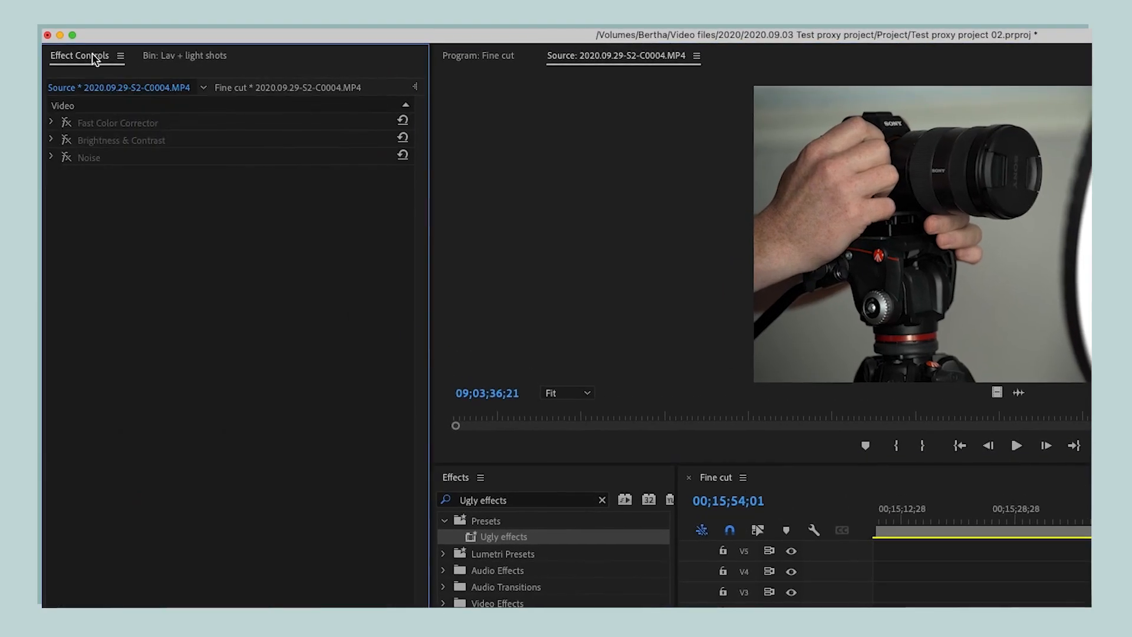
Step: Delete the Fast Color Corrector, Brightness & Contrast and Noise effects from the source clip 2020.09.29-S2-C0004.MP4
click(119, 123)
shift+click(119, 139)
shift+click(125, 157)
key(Delete)
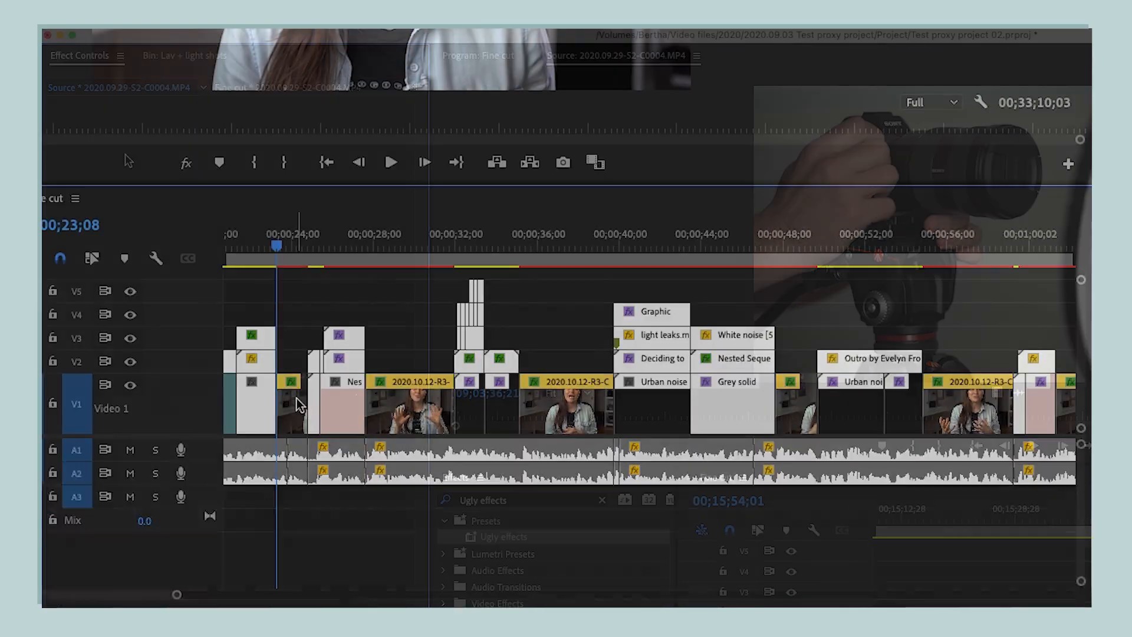
click(296, 398)
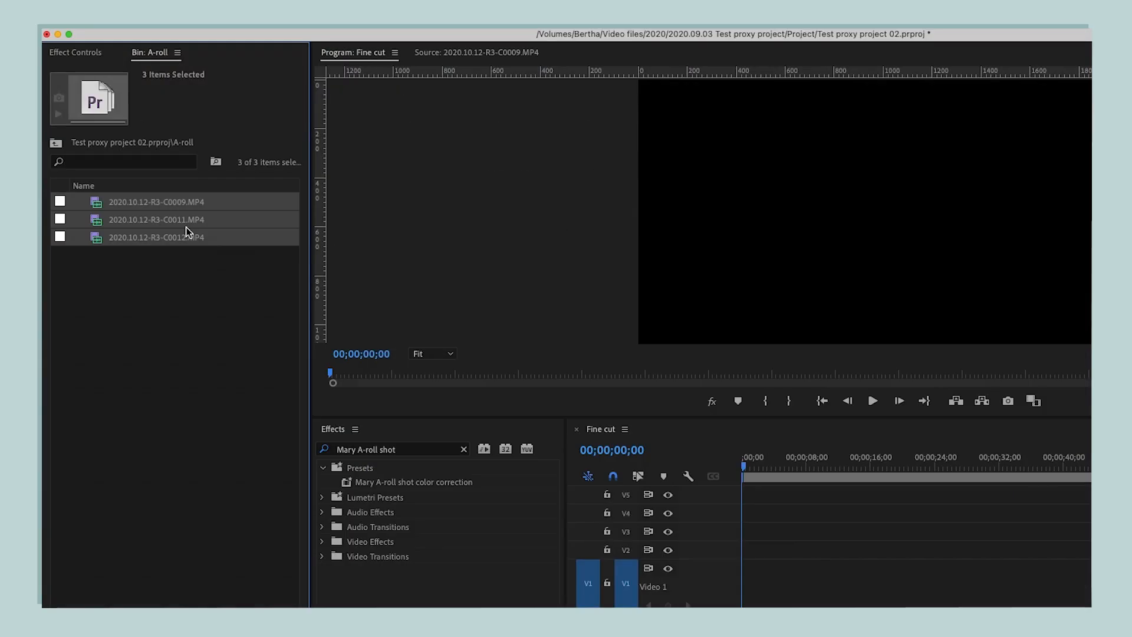
Step: Set the label of the three selected source clips in the A-roll bin to Yellow
right_click(185, 230)
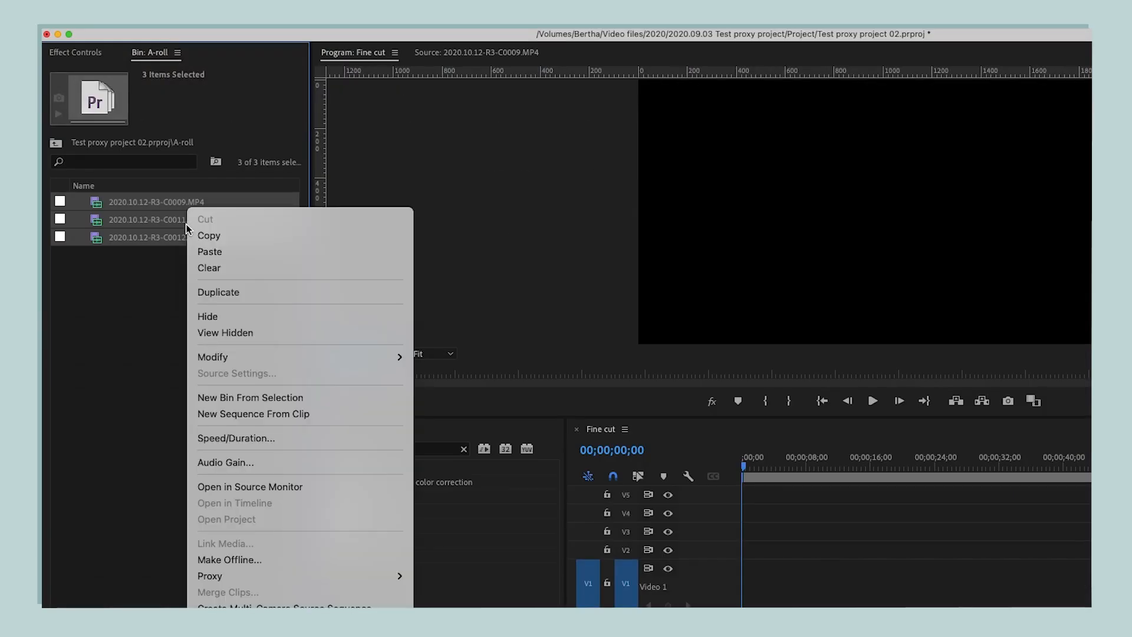
mouse_move(270, 636)
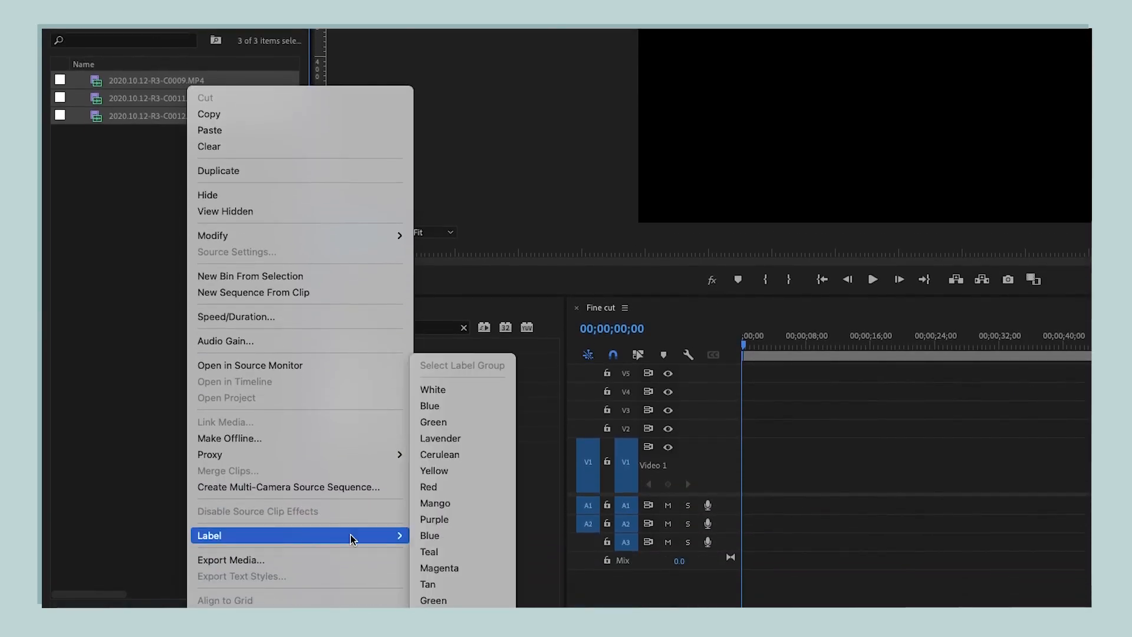
click(465, 470)
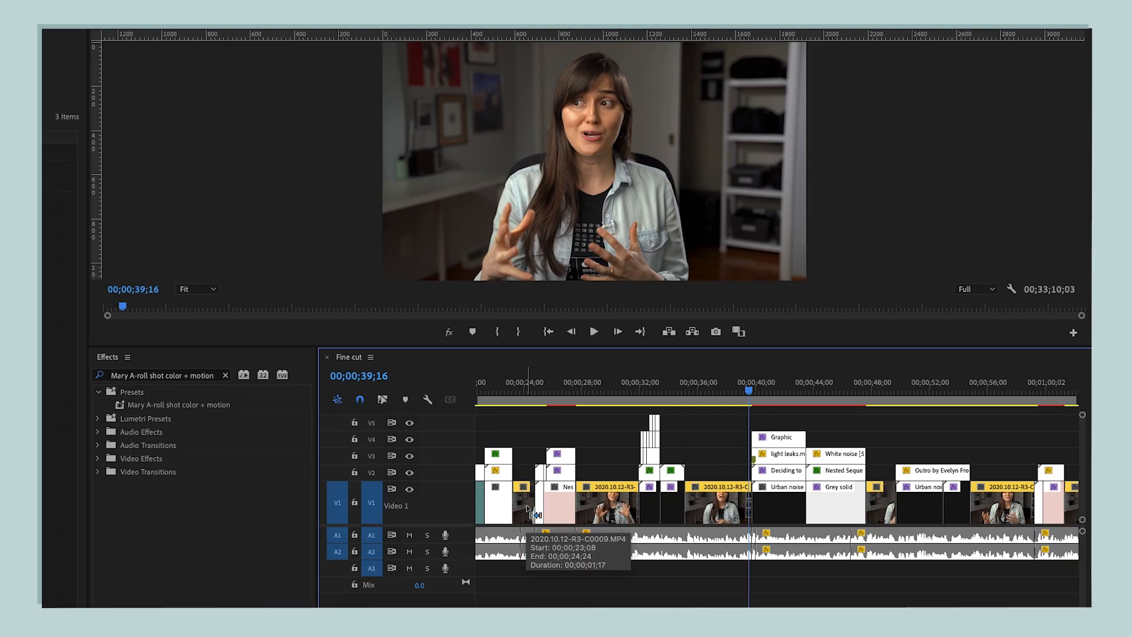
Step: Find and select all timeline clips whose label contains "yellow" and apply the A-roll shot color + motion preset to them
key(super+f)
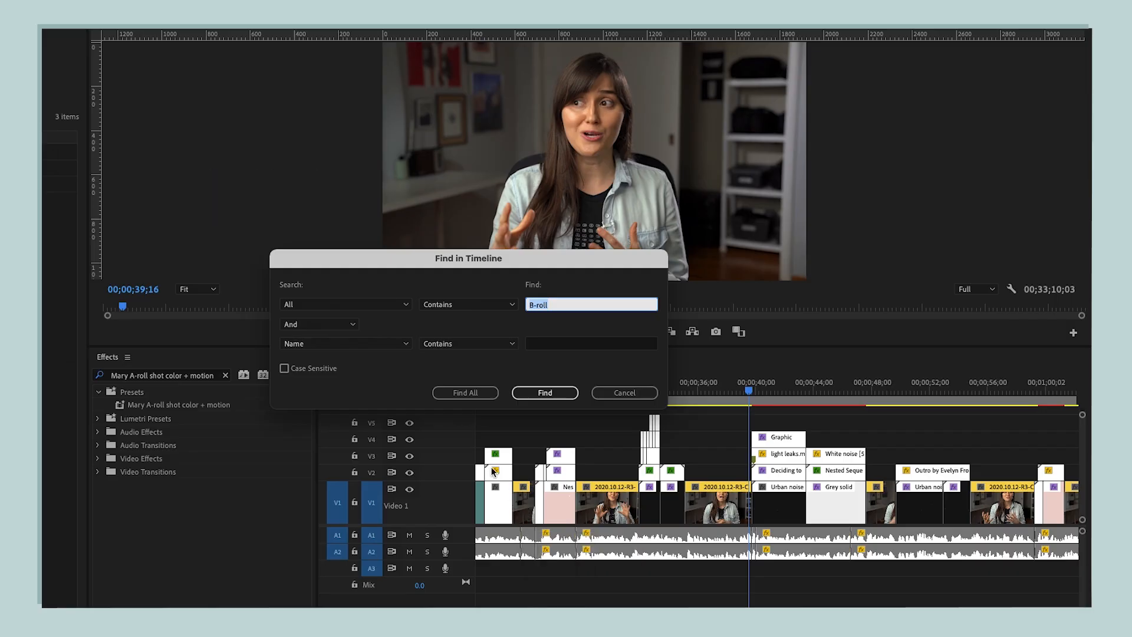
click(404, 305)
click(392, 375)
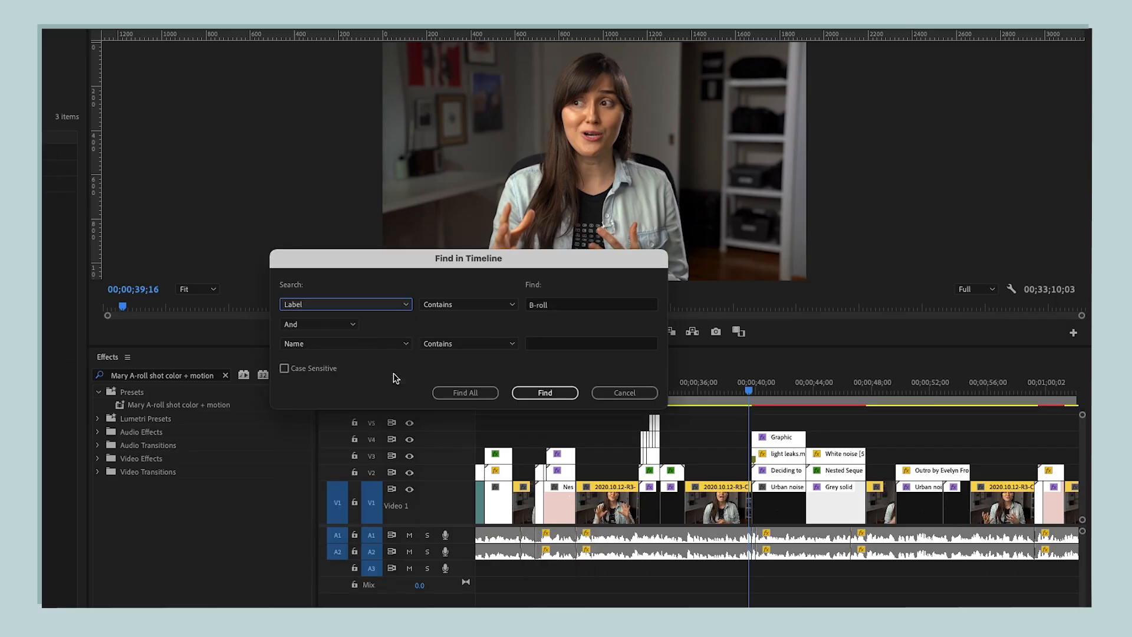
click(557, 306)
text(yellow)
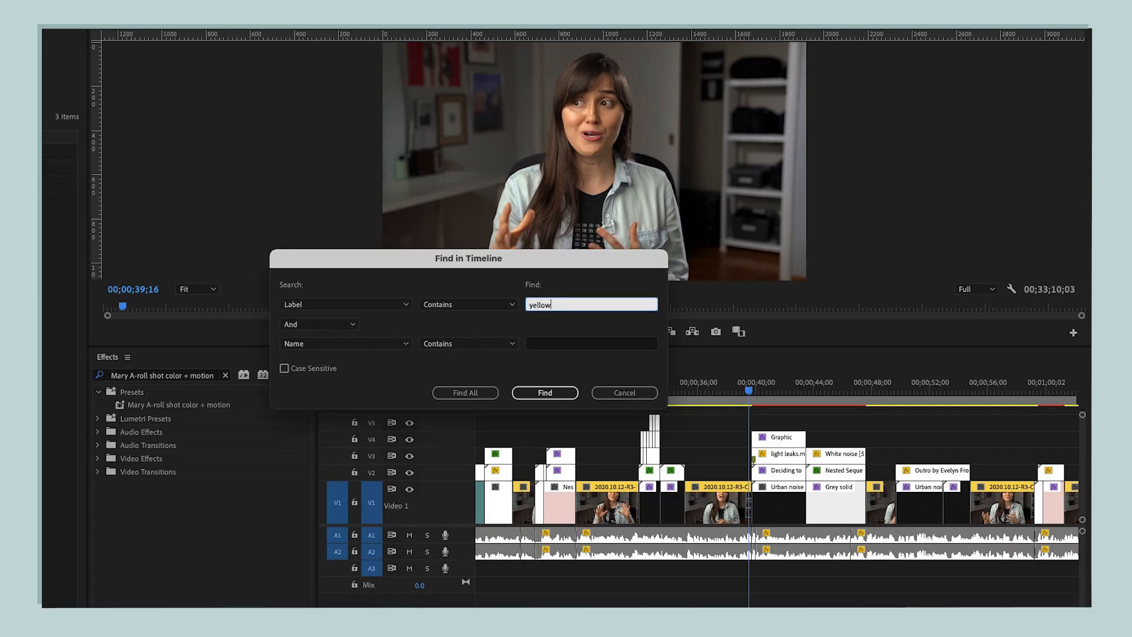
click(487, 393)
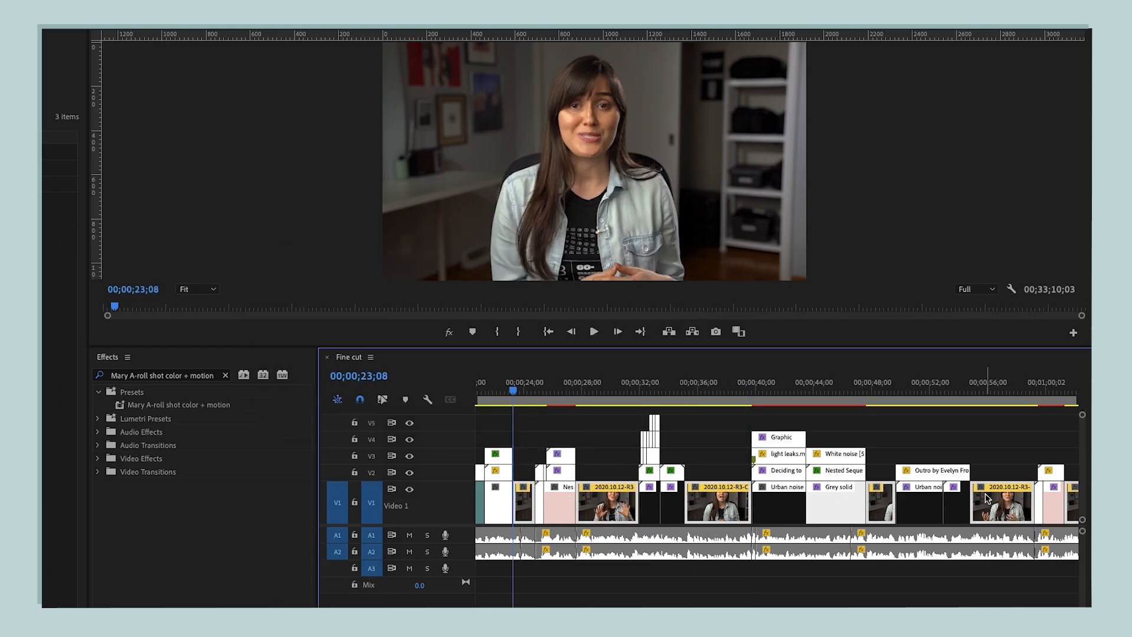
click(215, 405)
drag(216, 409, 526, 501)
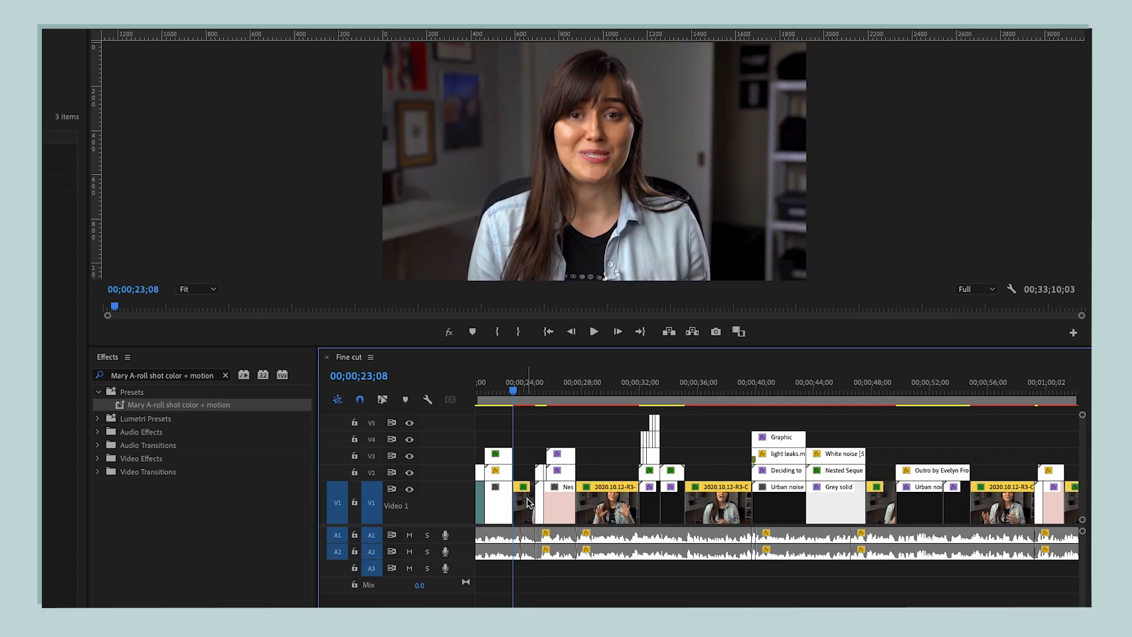
Step: Reselect all yellow-labelled timeline clips with the find command and remove their attributes
key(ctrl+f)
click(448, 393)
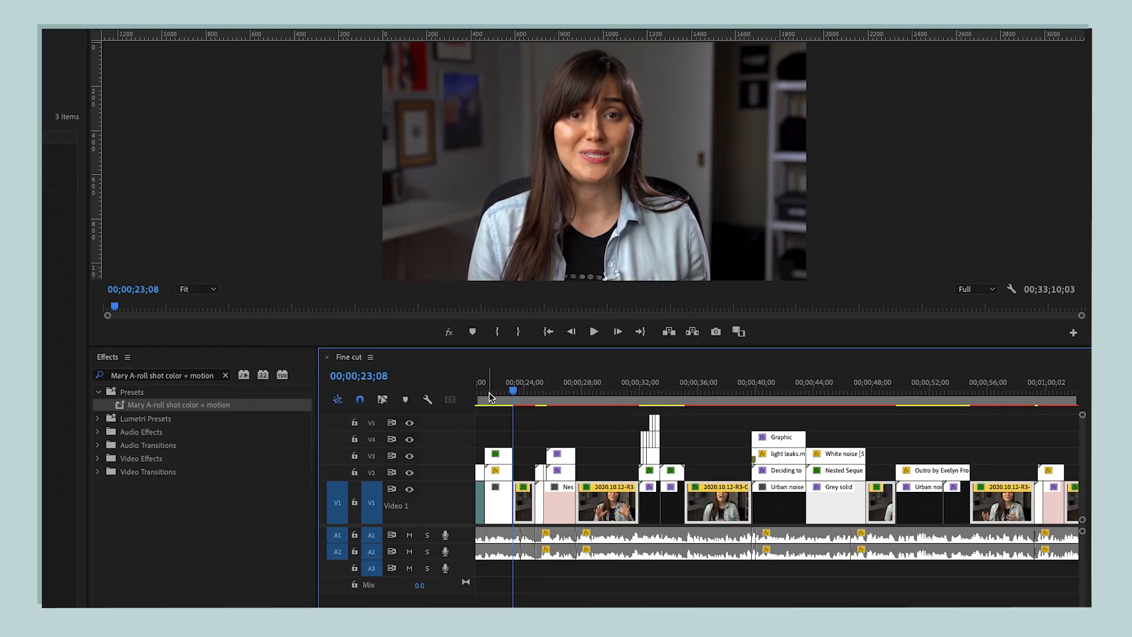
right_click(523, 498)
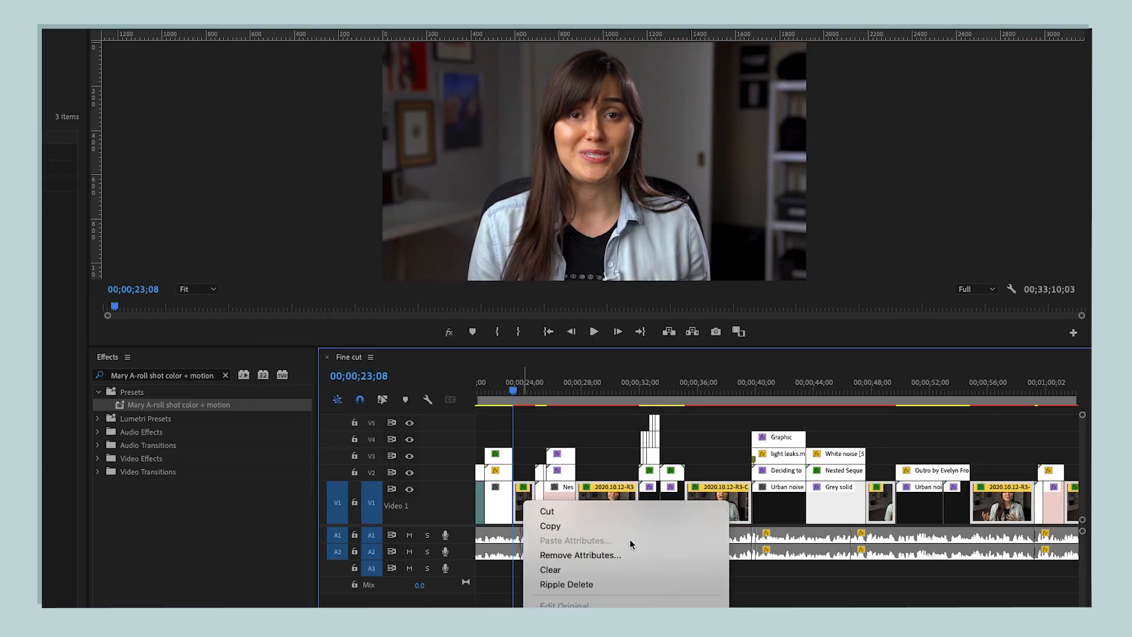
click(641, 556)
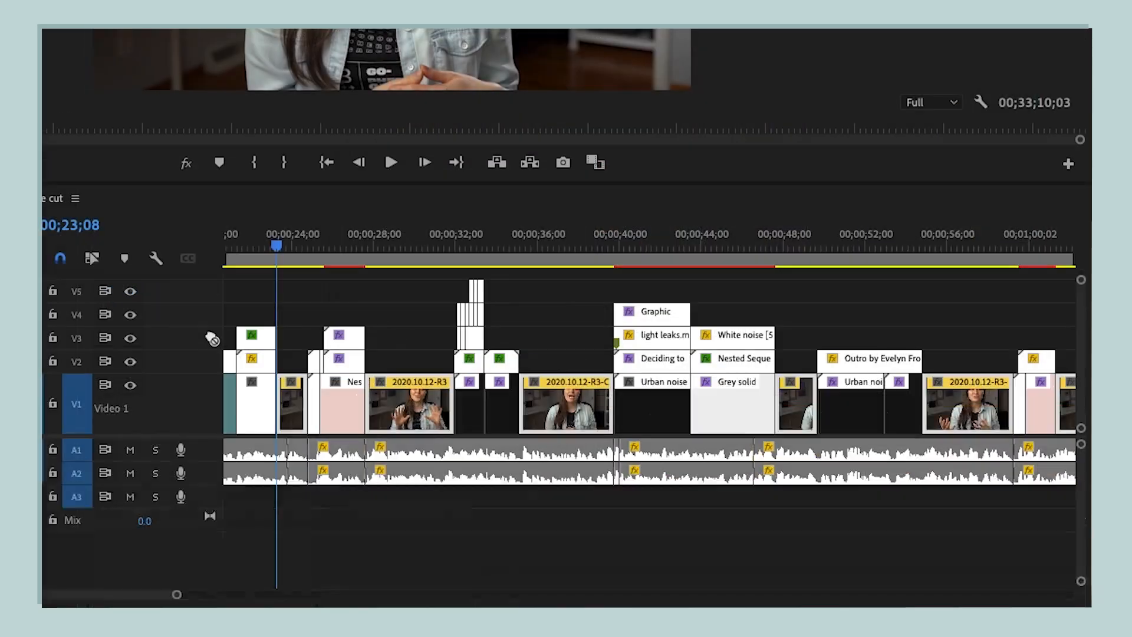
Step: Reapply the A-roll preset to the selected yellow-labelled clips in the timeline
drag(211, 338, 297, 399)
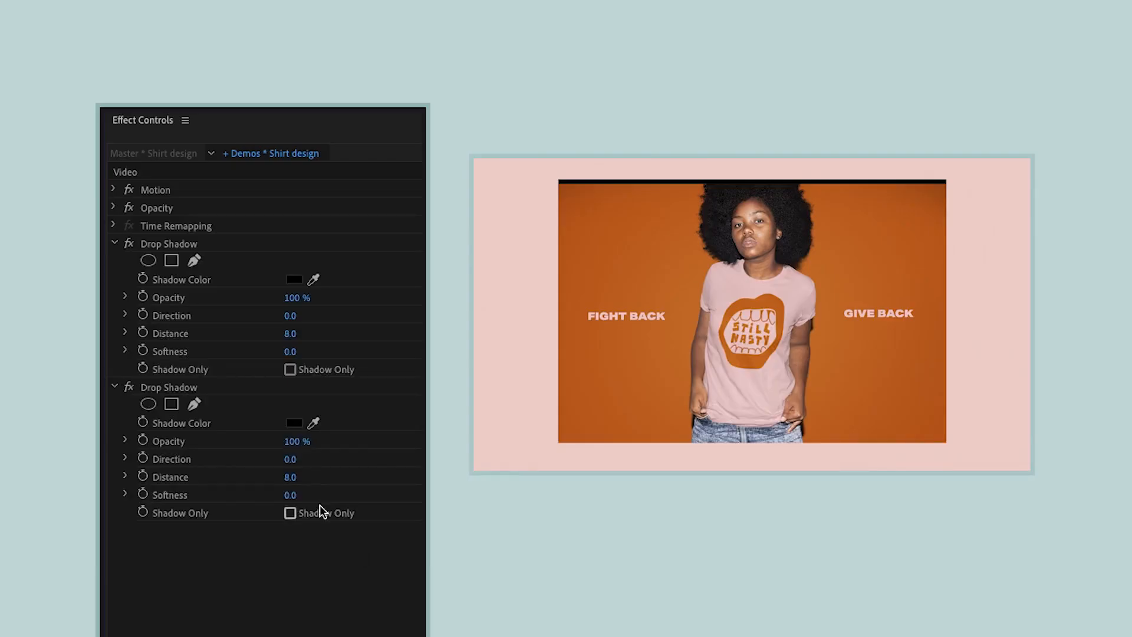
Step: Set the second Drop Shadow's direction to 90° and paste a third Drop Shadow with its direction set to 180°
click(294, 457)
right_click(306, 325)
click(329, 451)
click(292, 363)
text(180)
key(Return)
Step: Paste a fourth Drop Shadow on the Shirt design clip and set its direction to 270°
right_click(302, 467)
click(362, 594)
click(292, 507)
text(270)
key(Return)
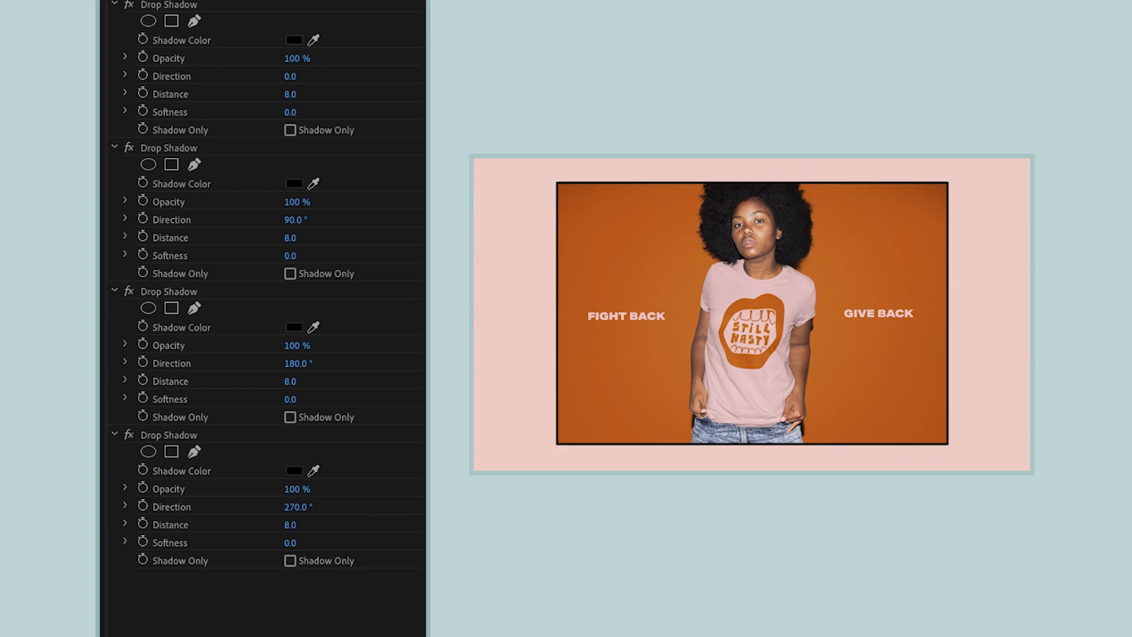
Step: Collapse the four Drop Shadow effects and save them together as a preset named "Faux stroke black"
alt+click(114, 4)
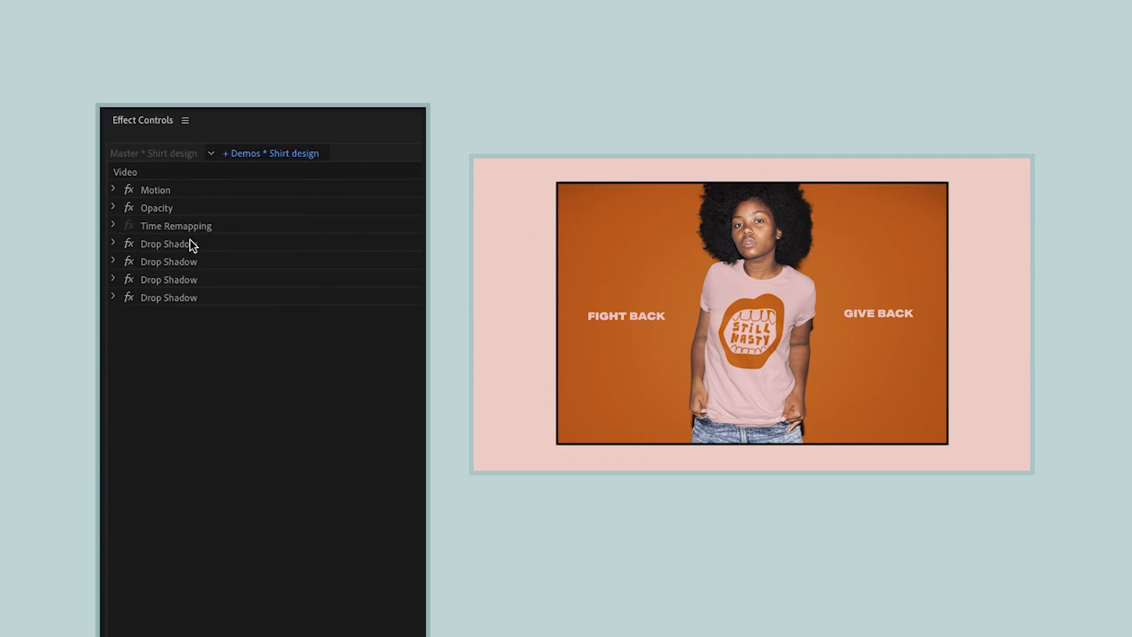
click(190, 243)
ctrl+click(220, 261)
ctrl+click(219, 280)
ctrl+click(221, 297)
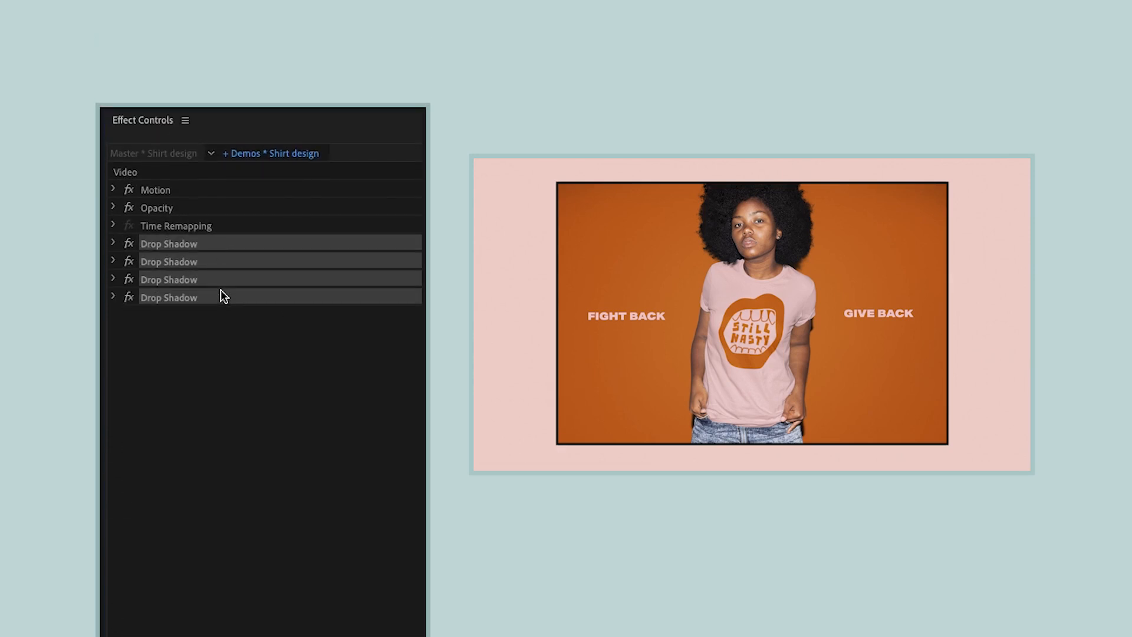
right_click(256, 277)
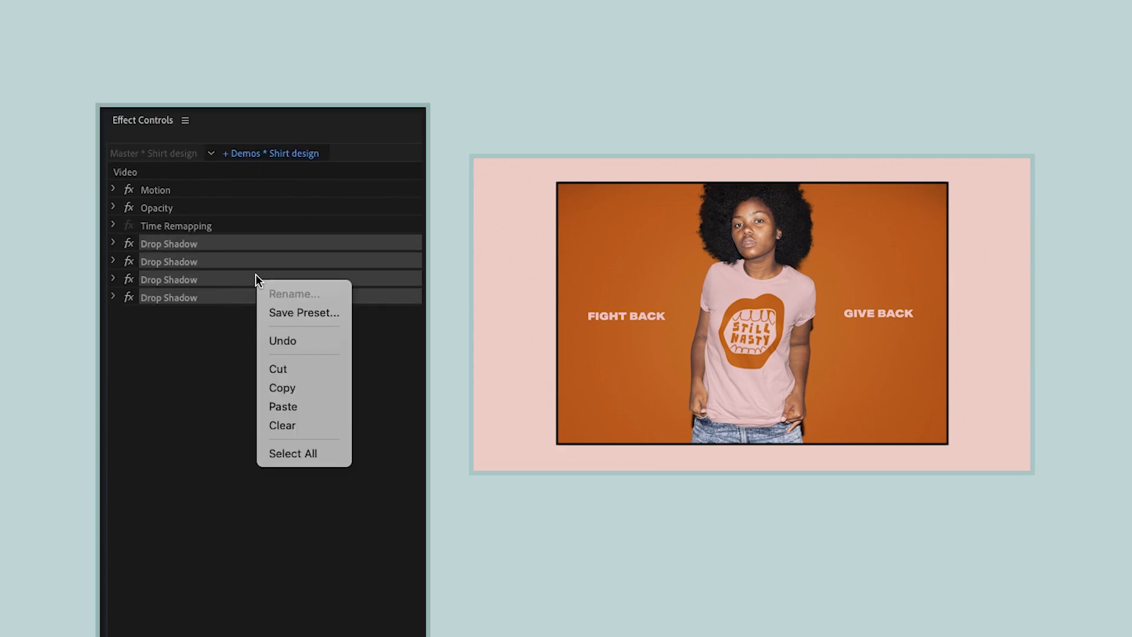
click(338, 313)
text(Faux stroke b)
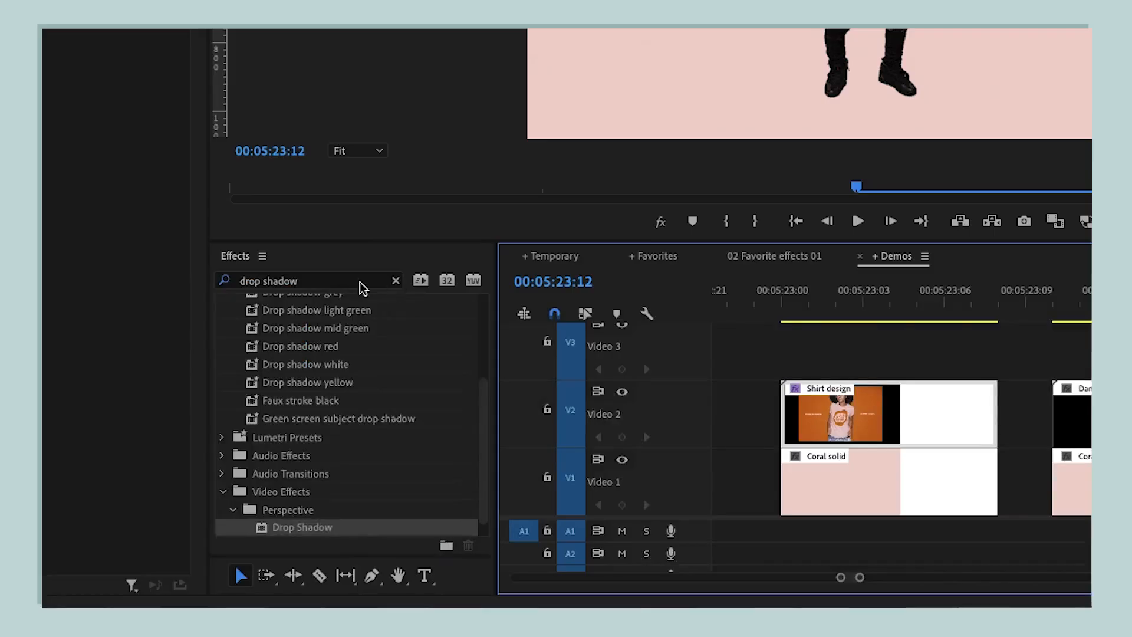
Step: Search the effects for "faux stroke" and select the Faux stroke black preset
click(362, 283)
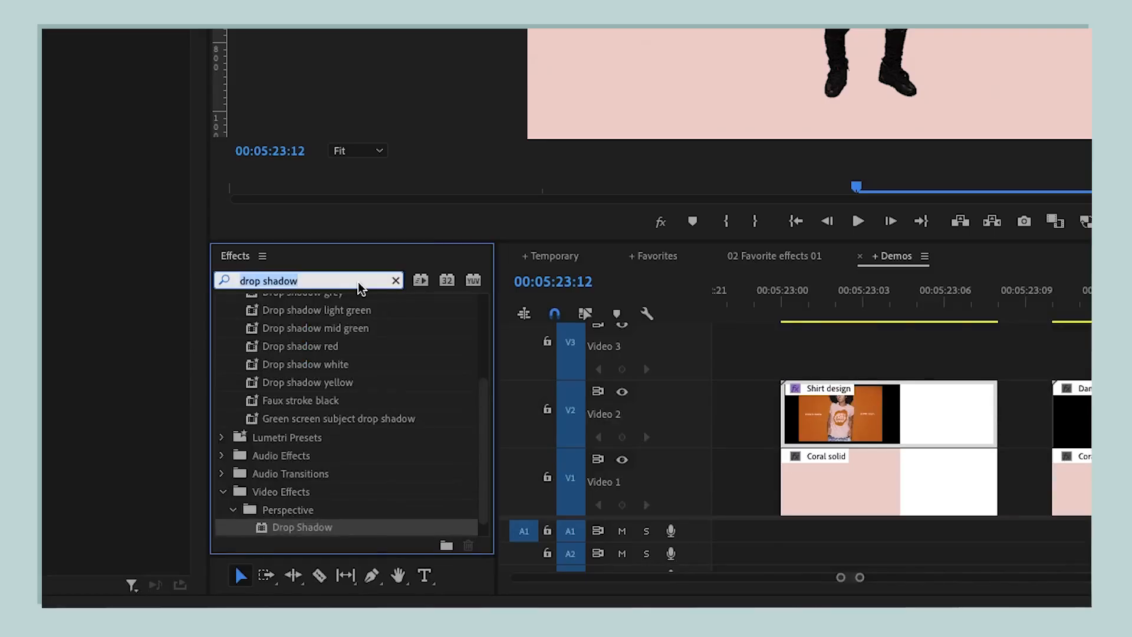
text(faux stroke)
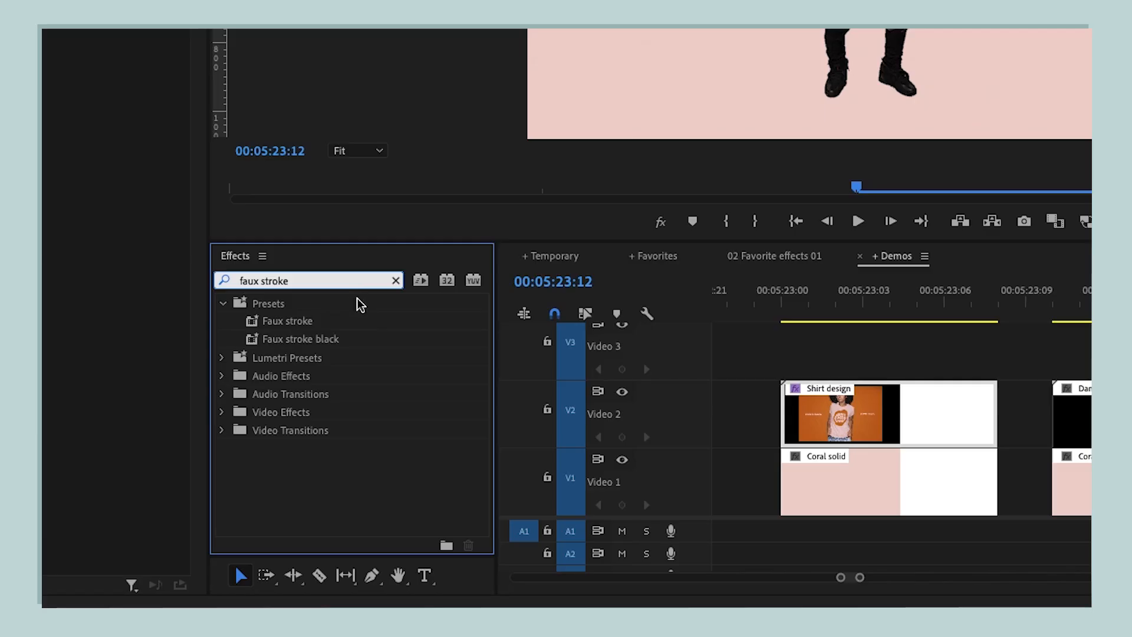
click(324, 339)
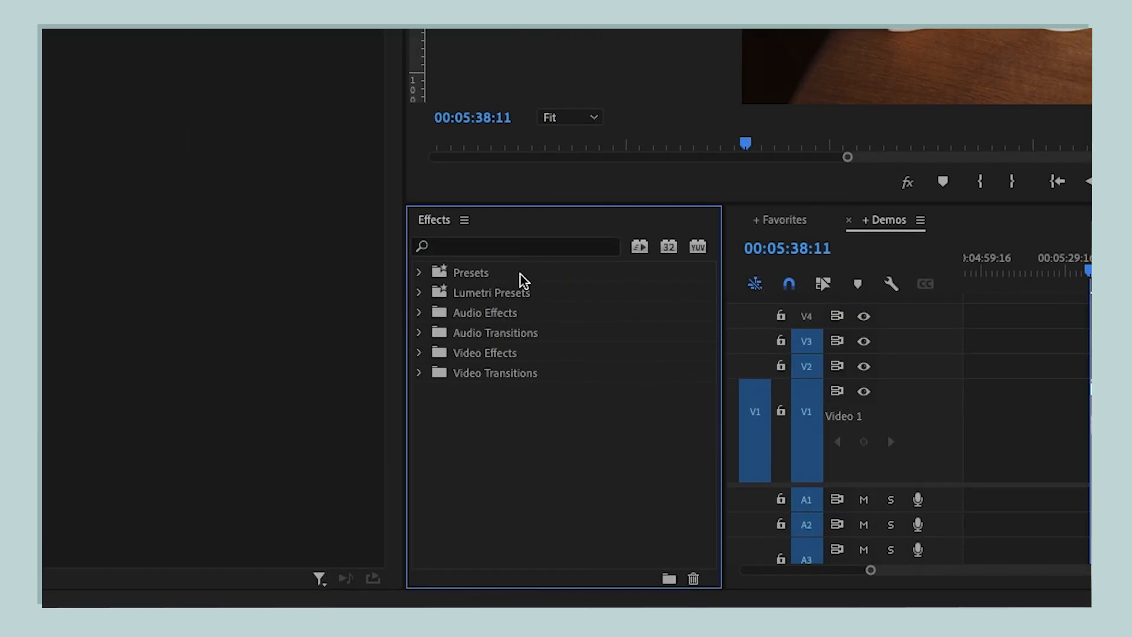
Step: Expand the Presets folder to view the saved presets and collapse it again
click(518, 276)
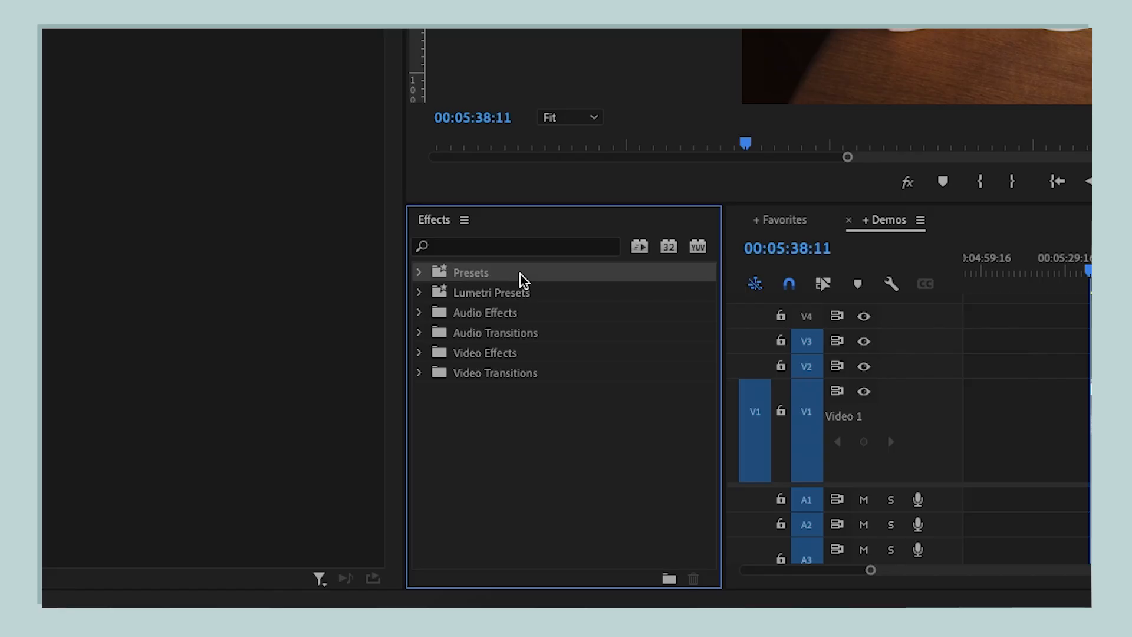
click(420, 273)
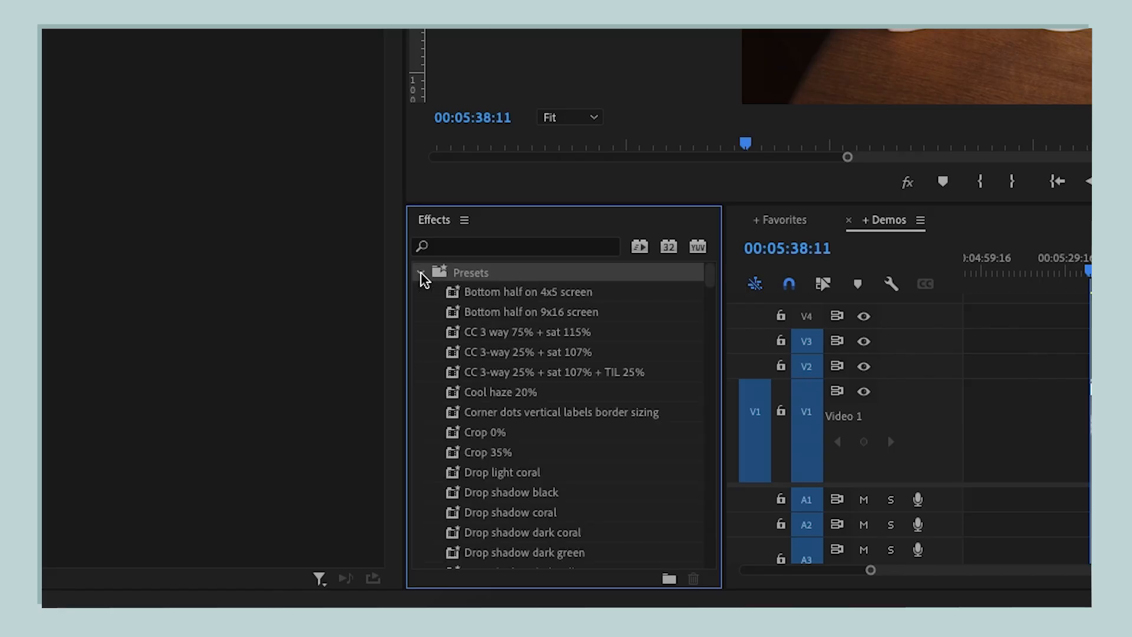
click(421, 275)
click(564, 481)
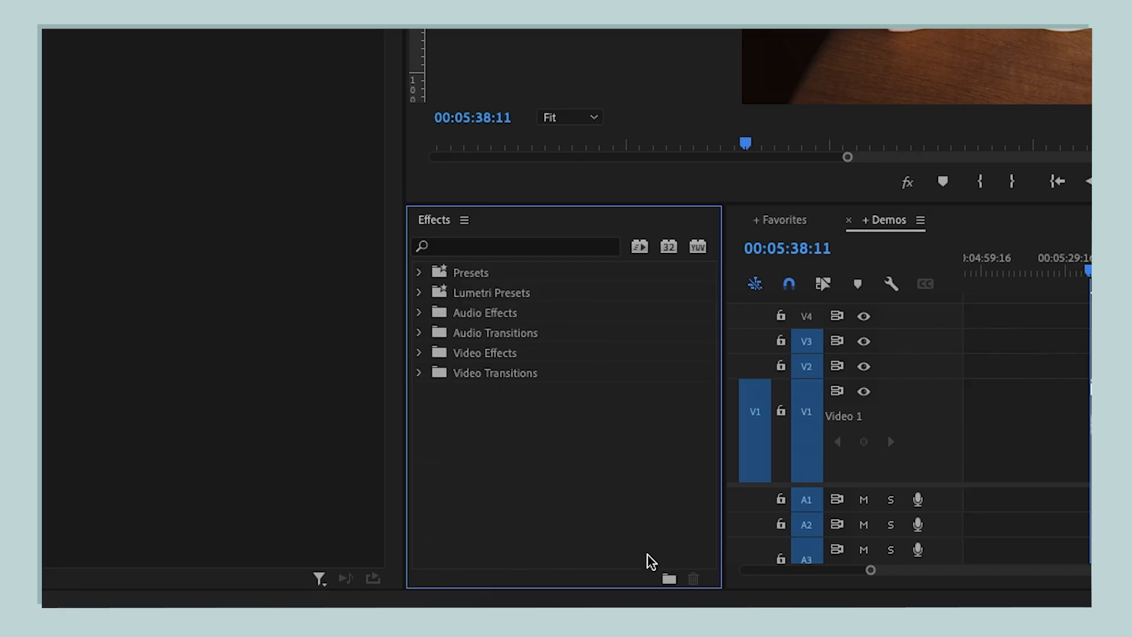
Step: Create a custom bin in the effects list and remove it again
click(667, 577)
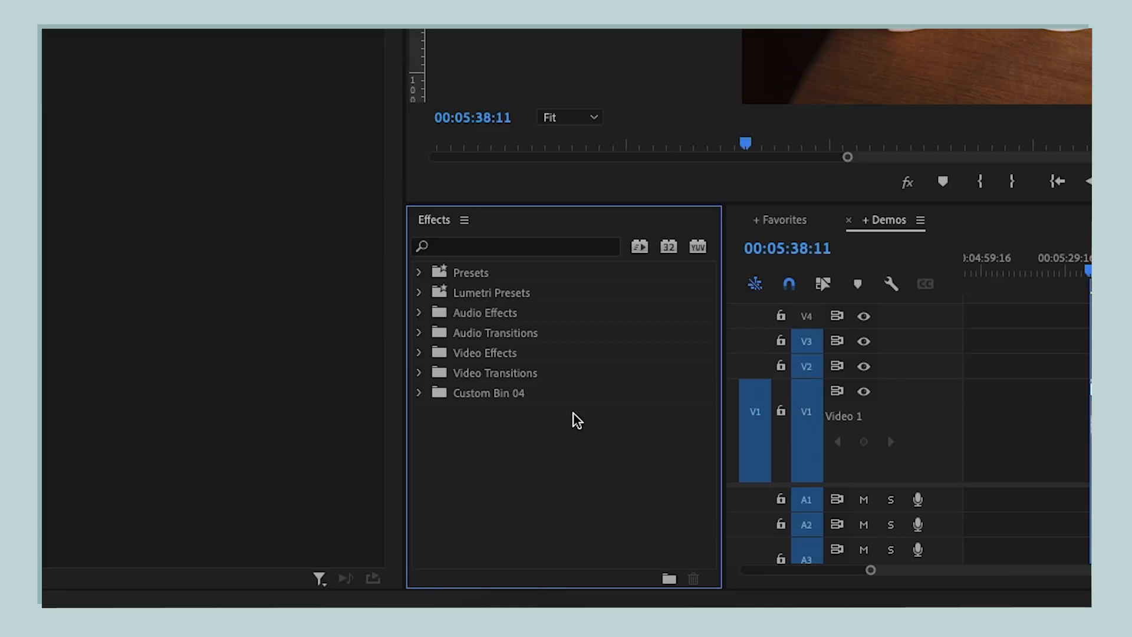
click(555, 394)
Step: Search the effects for "stroke"
click(519, 249)
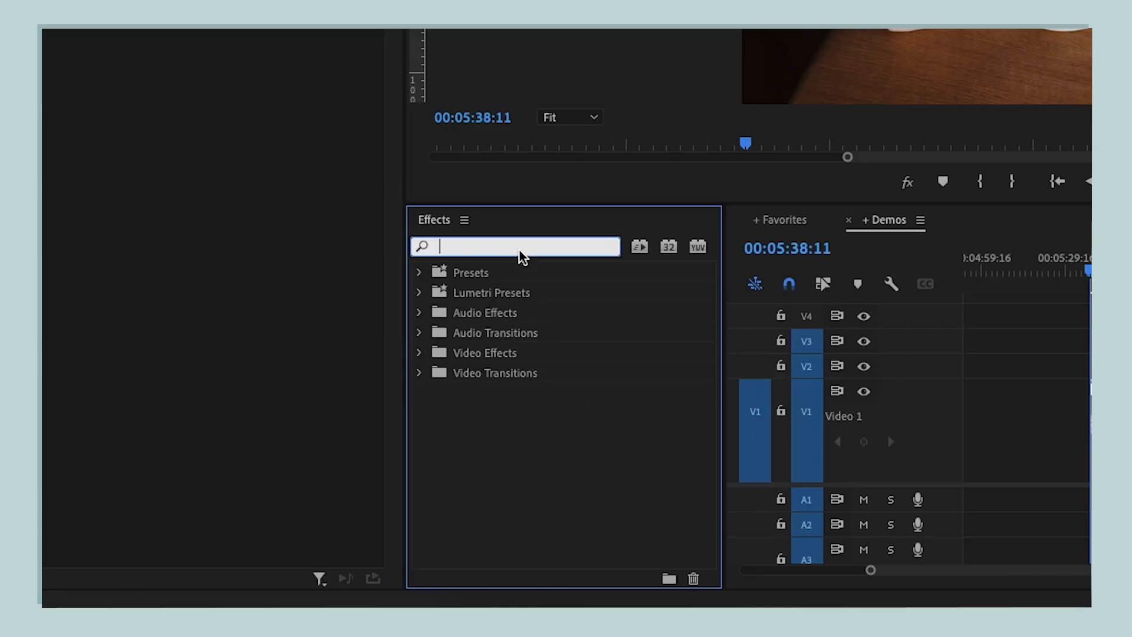
text(stroke)
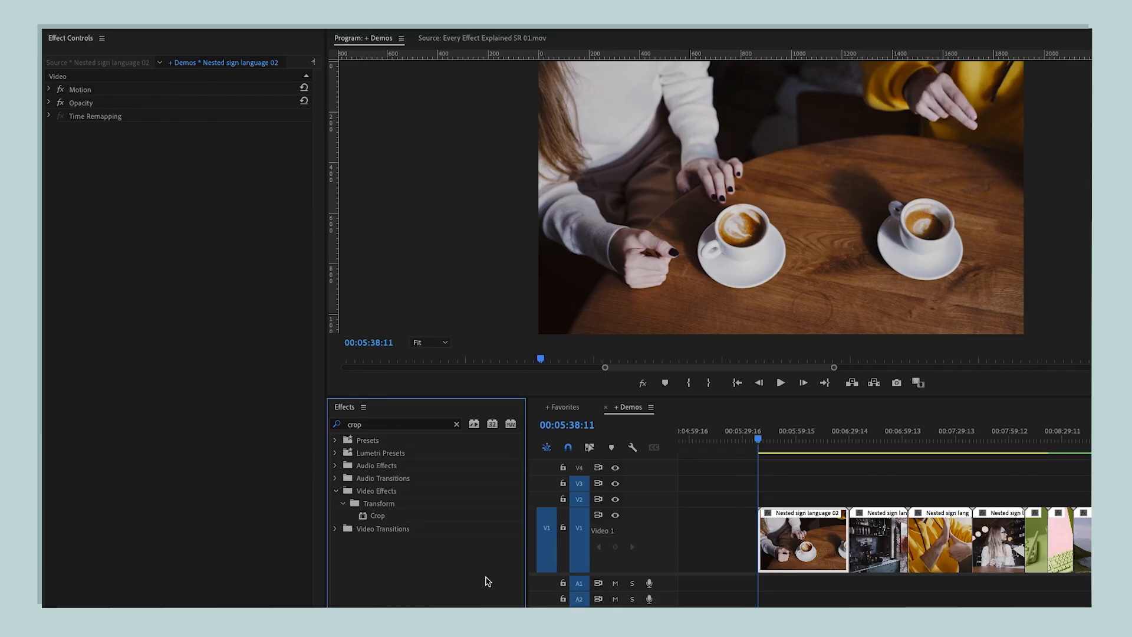
Step: Apply the Crop video effect to the selected Nested sign language 02 clip
click(398, 519)
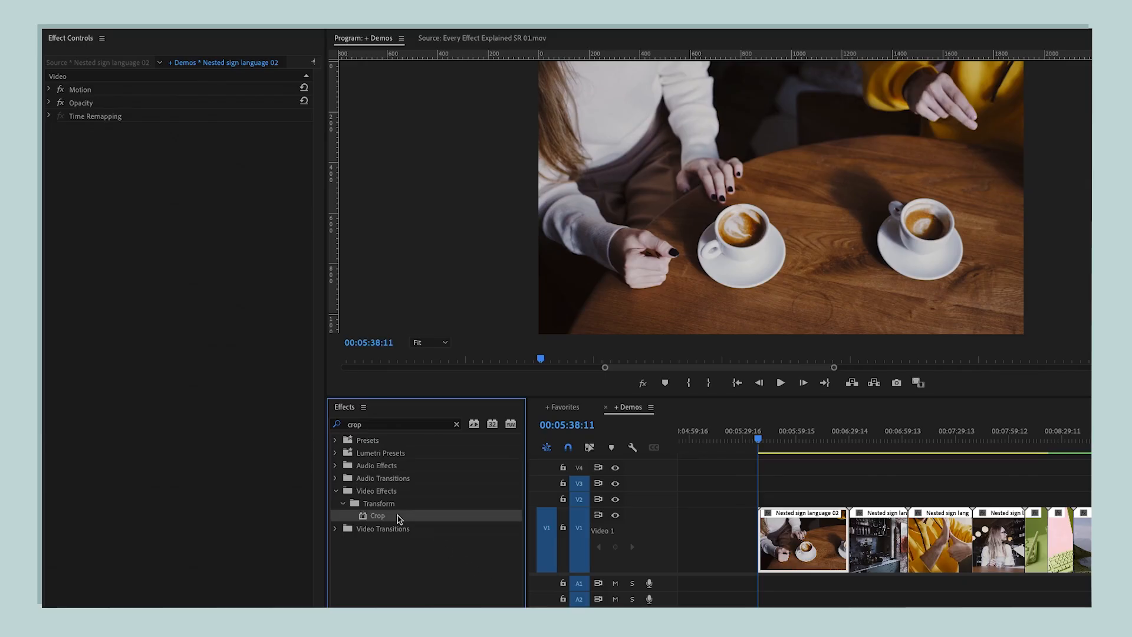
double_click(398, 518)
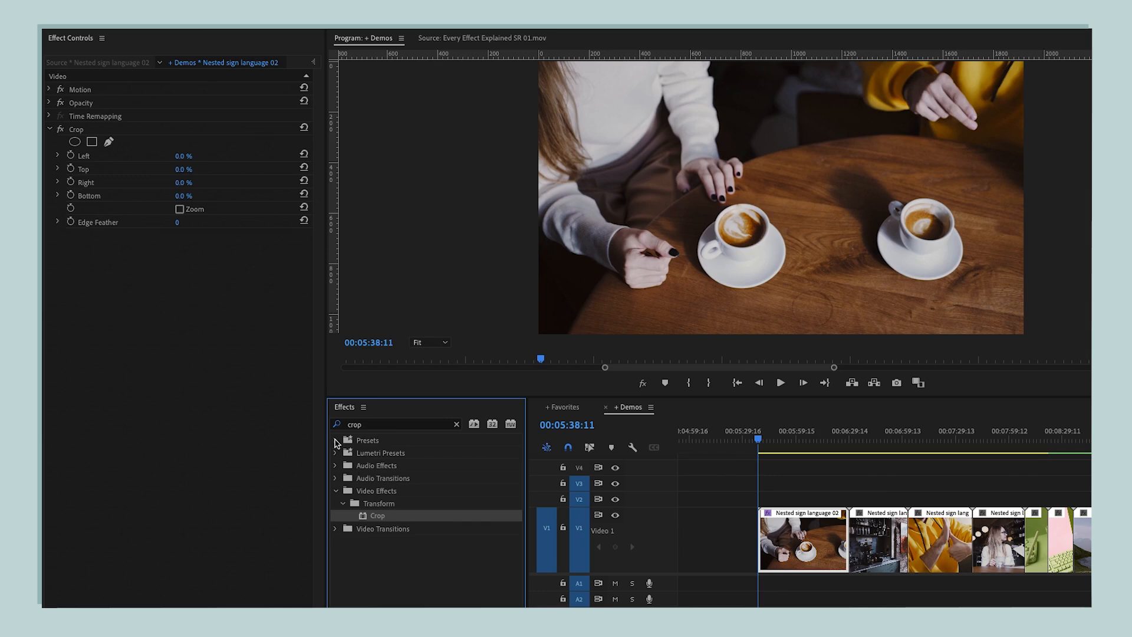
Step: View and dismiss the Crop inner box preset's properties, and apply that preset to the Nested sign language 02 clip
click(336, 439)
double_click(418, 481)
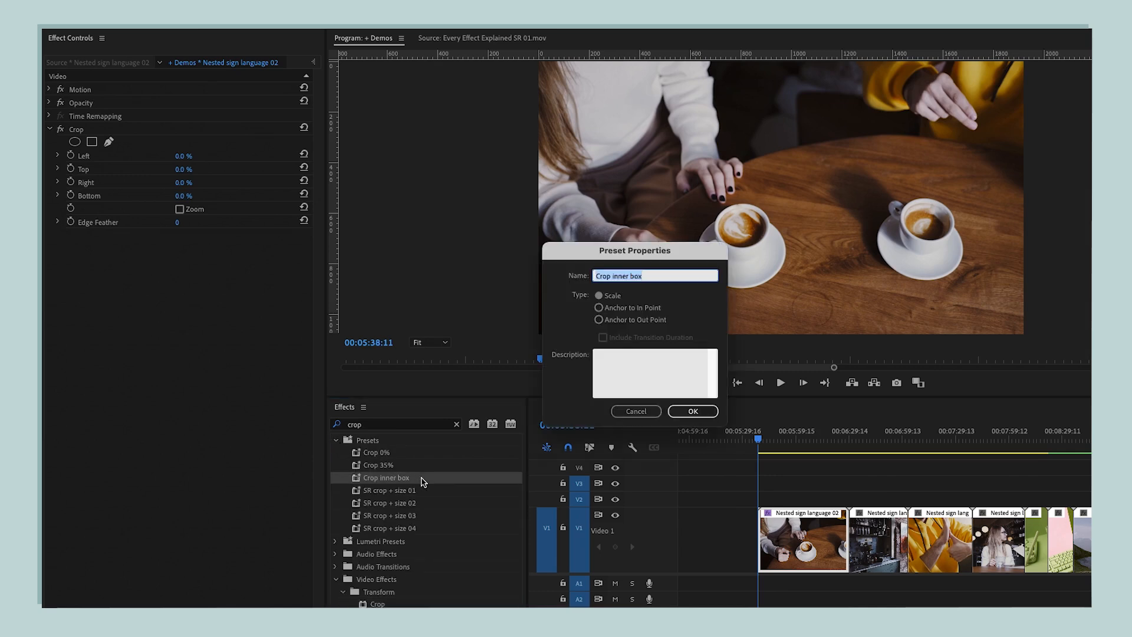
key(Escape)
drag(421, 478, 816, 554)
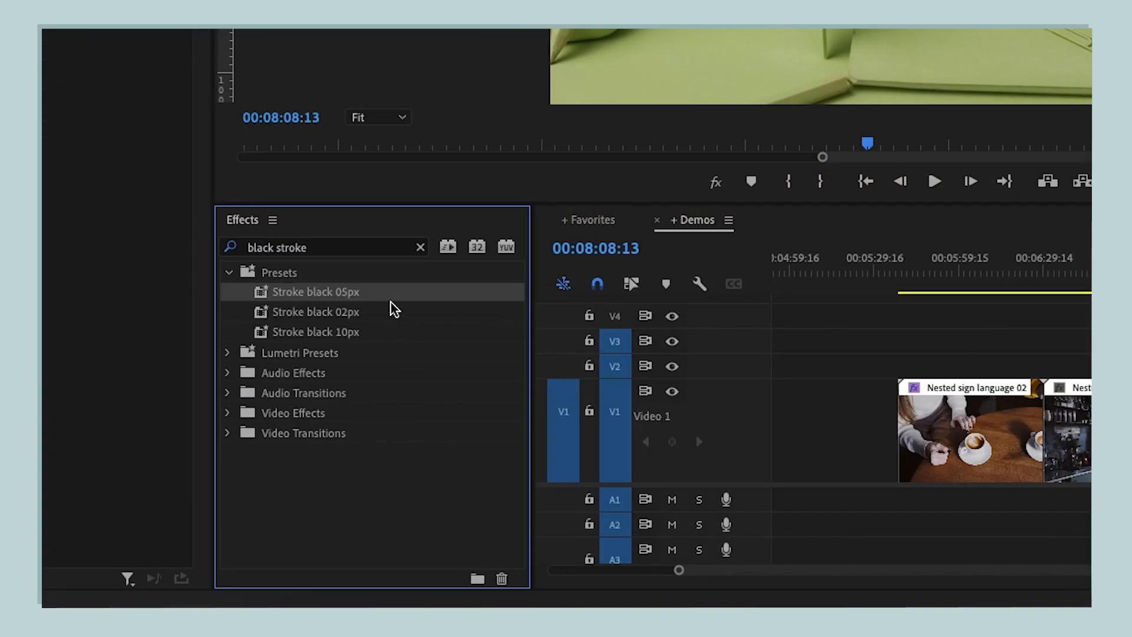
Step: Export the Stroke black 05px, Stroke black 02px and Stroke black 10px presets together
shift+click(394, 311)
shift+click(391, 330)
right_click(394, 316)
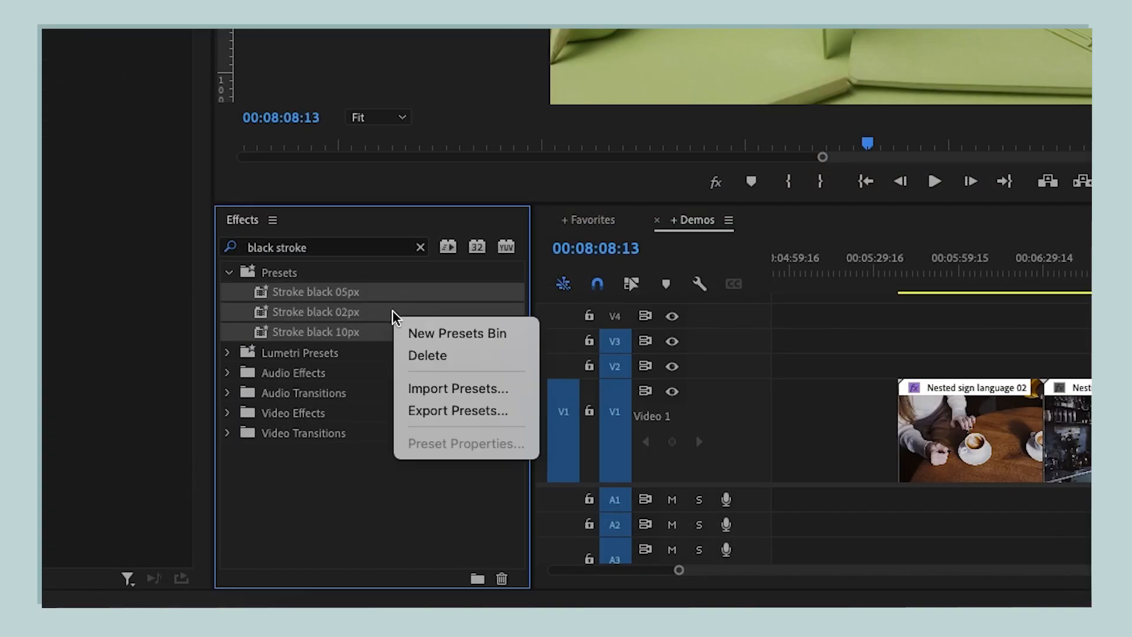
click(507, 412)
click(759, 442)
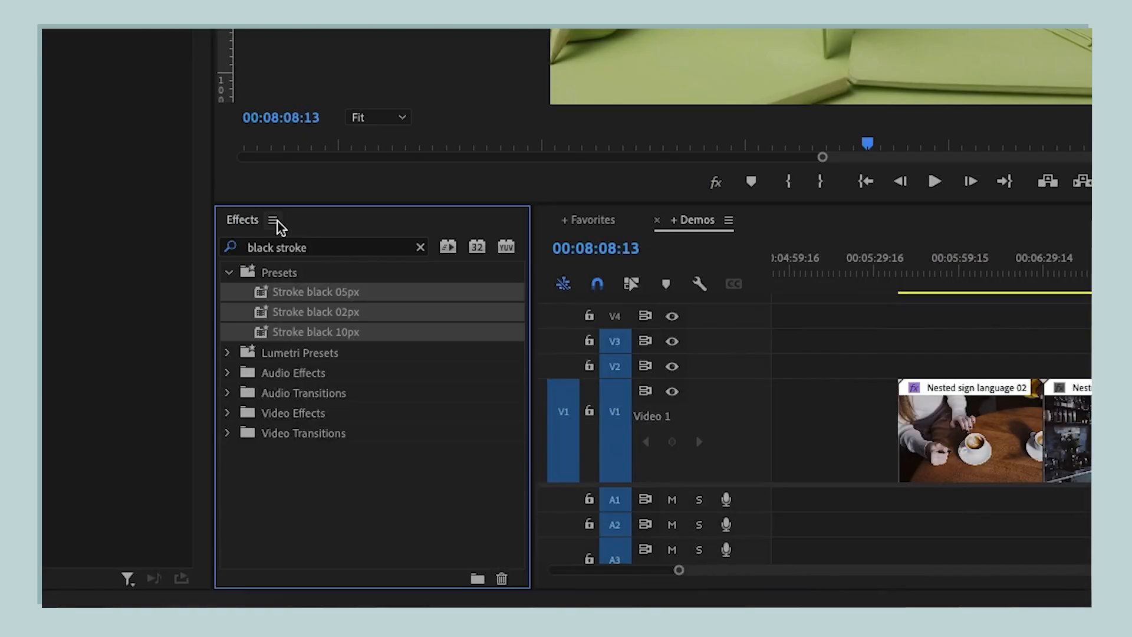
click(273, 219)
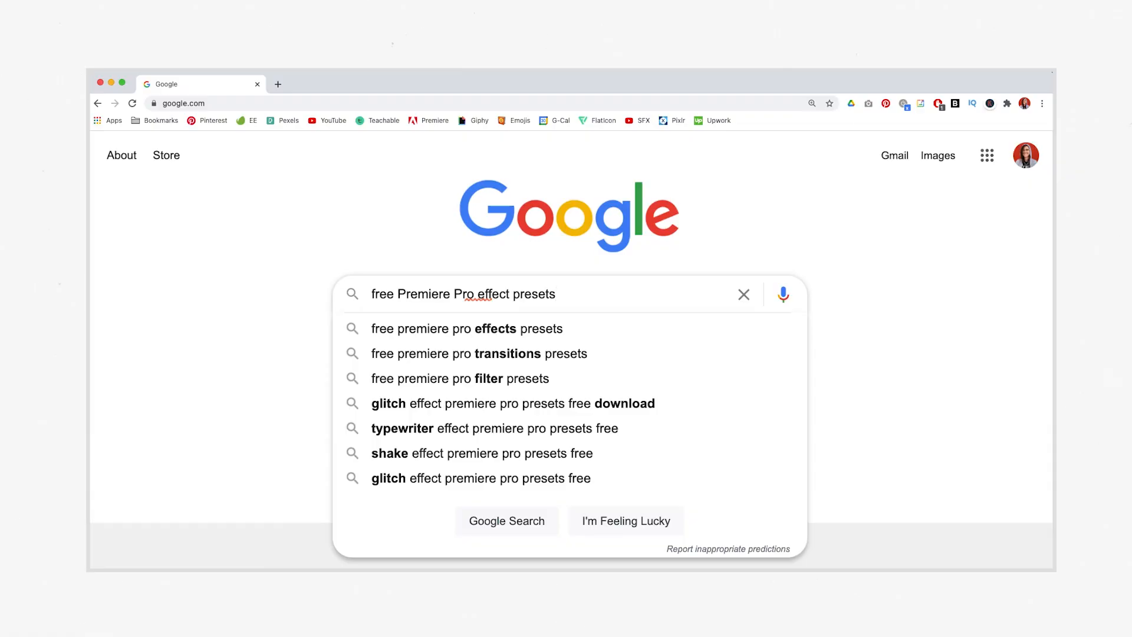
Step: Switch to the browser, search Google for "free Premiere Pro effect presets" and open the Typo Opener template on Envato Elements
key(Return)
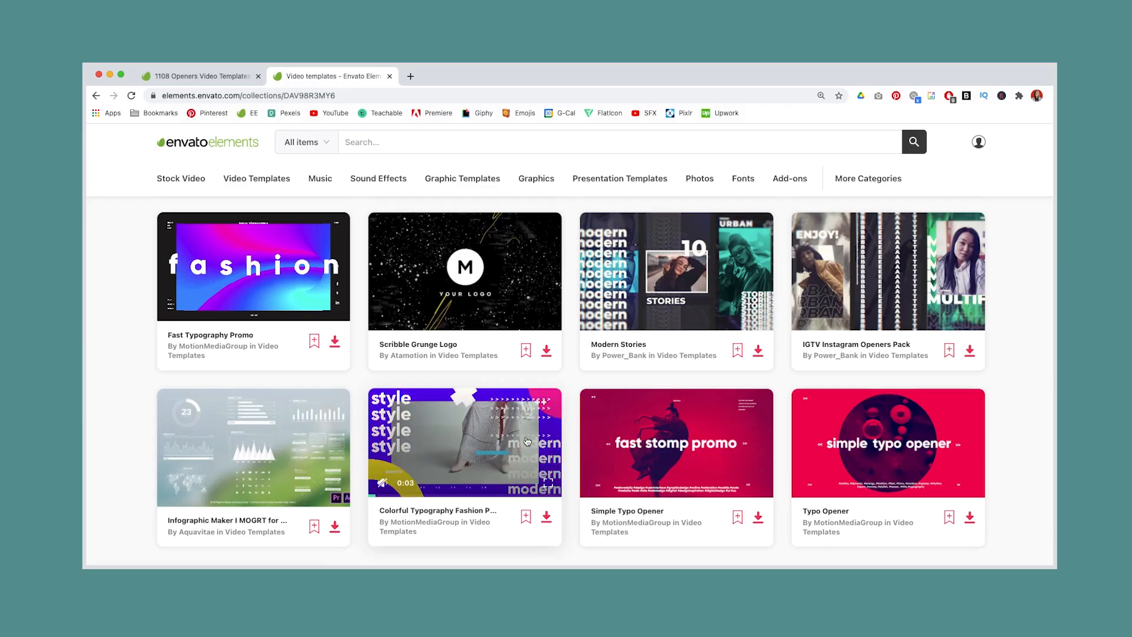
click(888, 442)
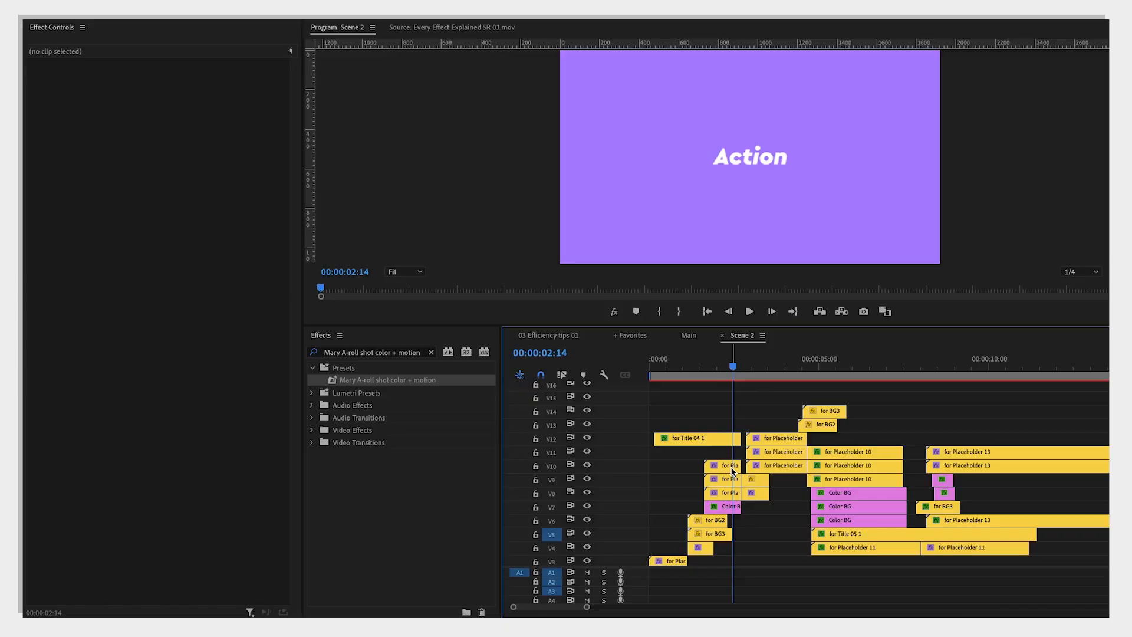
Step: Switch back to Premiere Pro and select the placeholder clip on track V10 at the playhead in the Scene 2 sequence
click(733, 469)
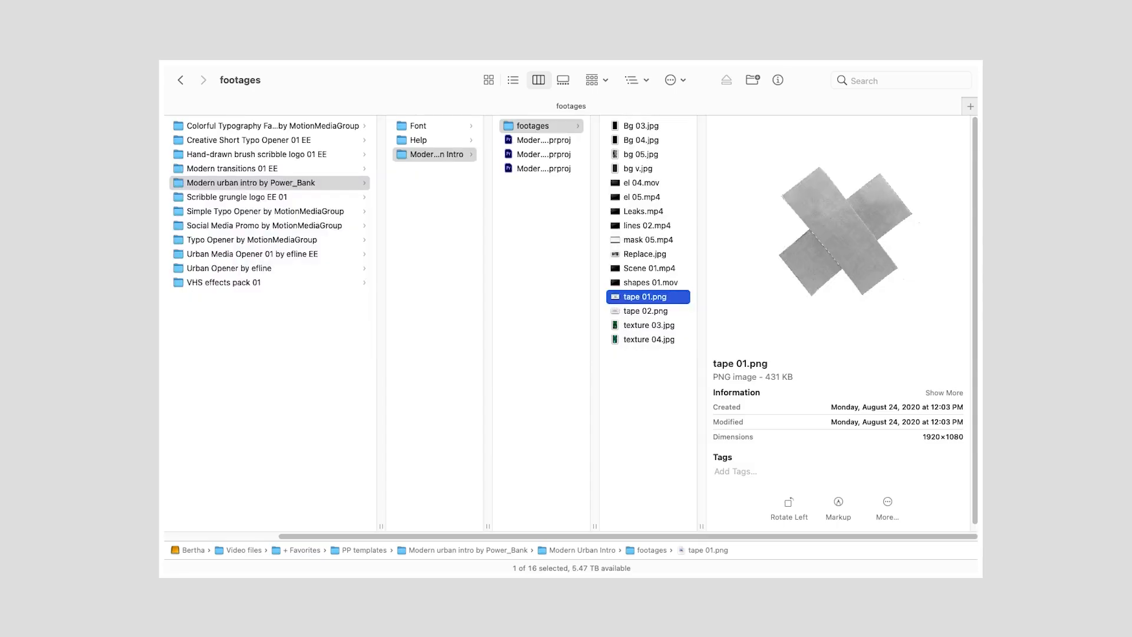
Step: Switch to Finder and preview tape 02.png in the footages folder of the Modern Urban Intro template
key(Down)
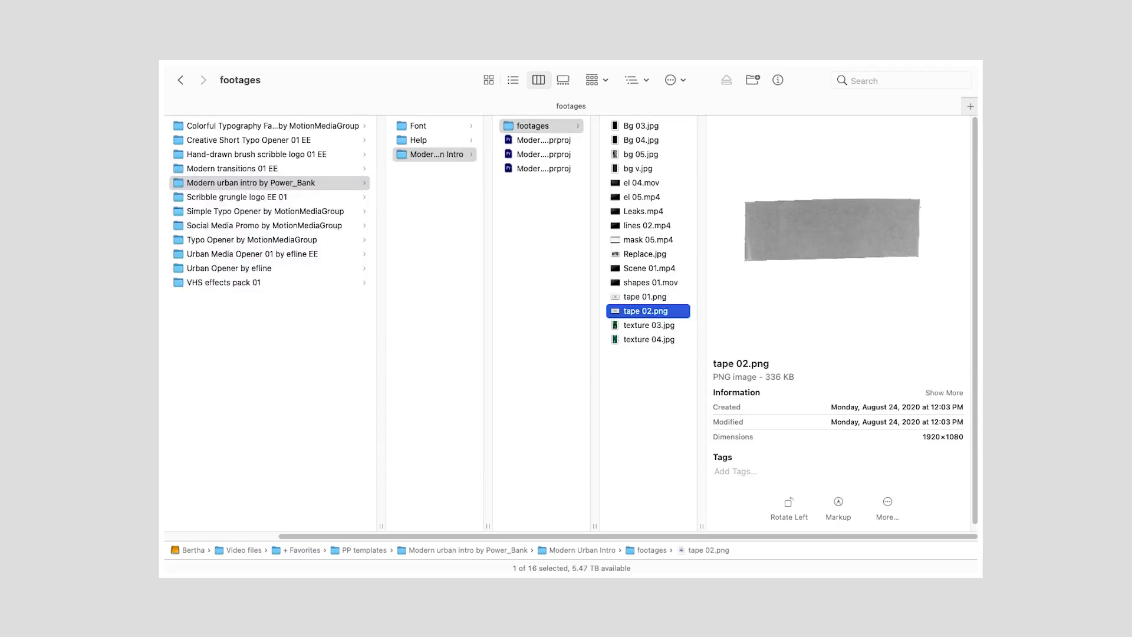